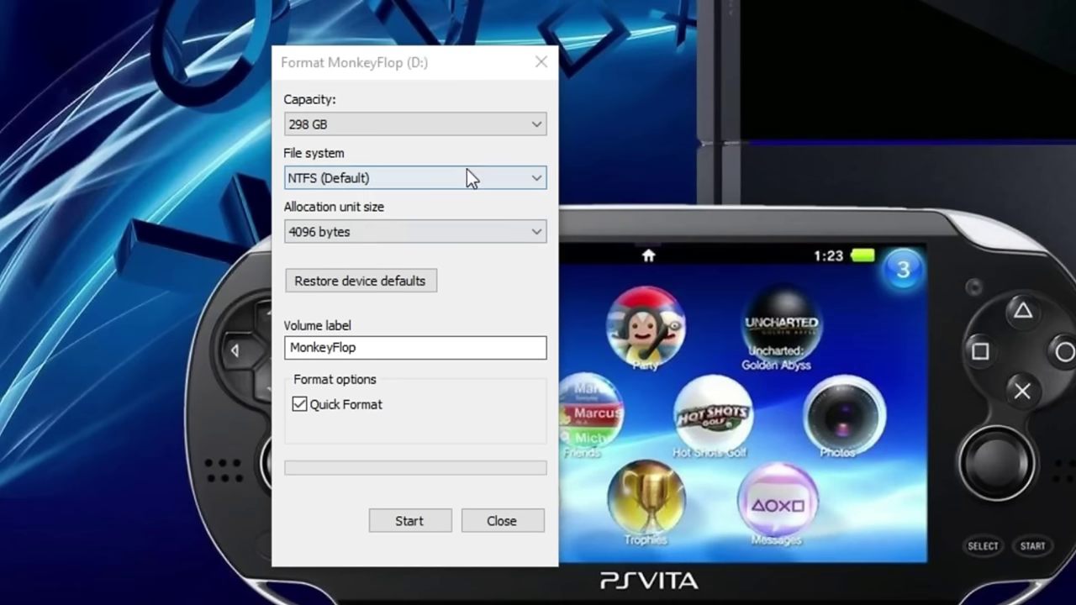
- Quick-format external drive D: with the exFAT file system and confirm the format
click(470, 178)
click(451, 212)
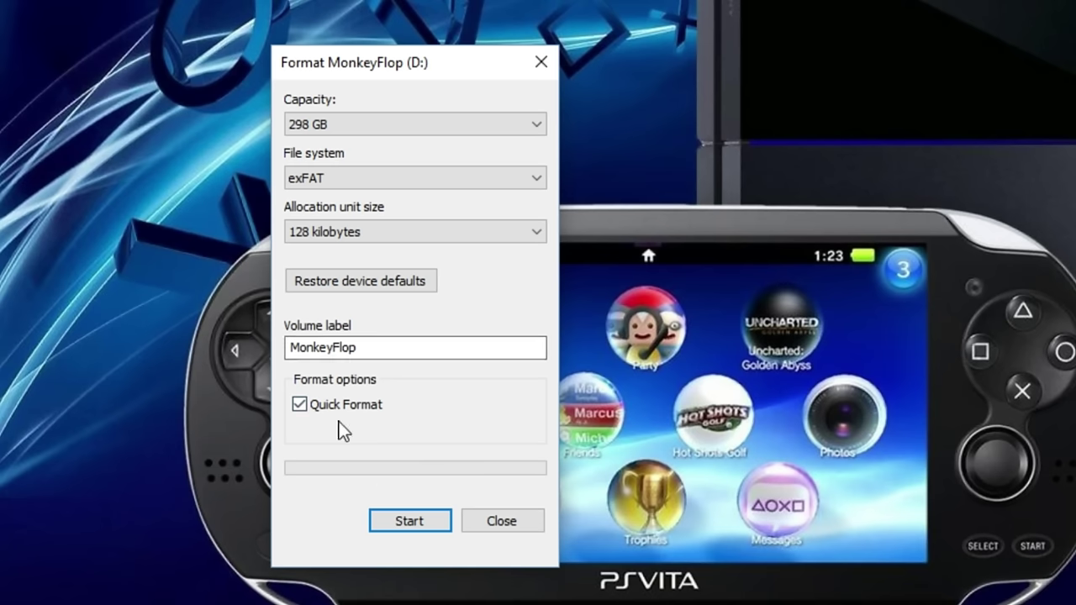
click(385, 520)
click(774, 304)
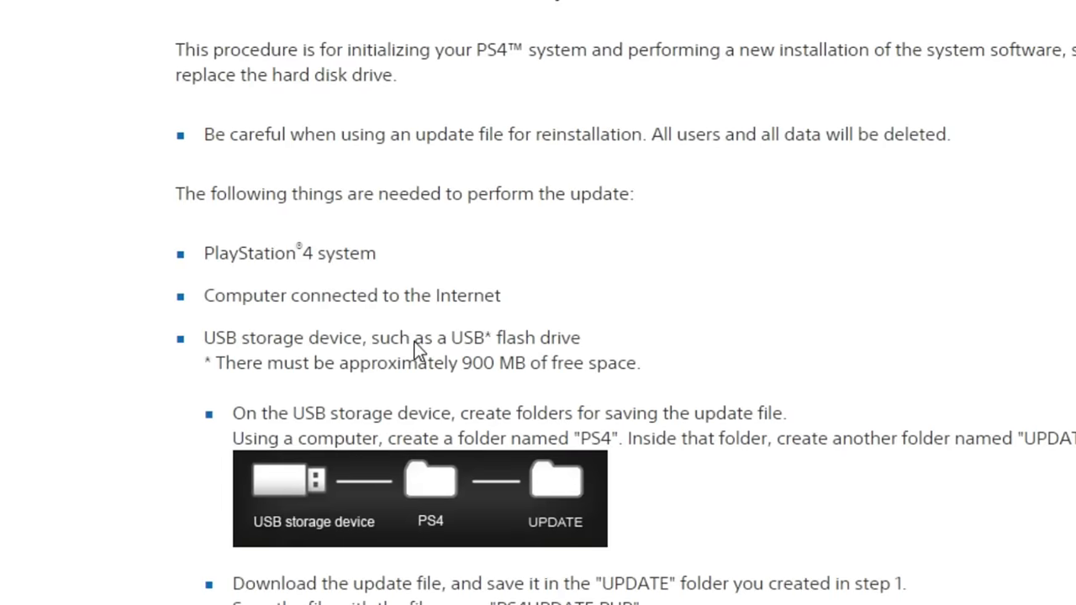
- Review the PS4 system software reinstallation instructions, including the required USB folder structure and update file
scroll(416, 349, down, 7)
scroll(480, 368, up, 3)
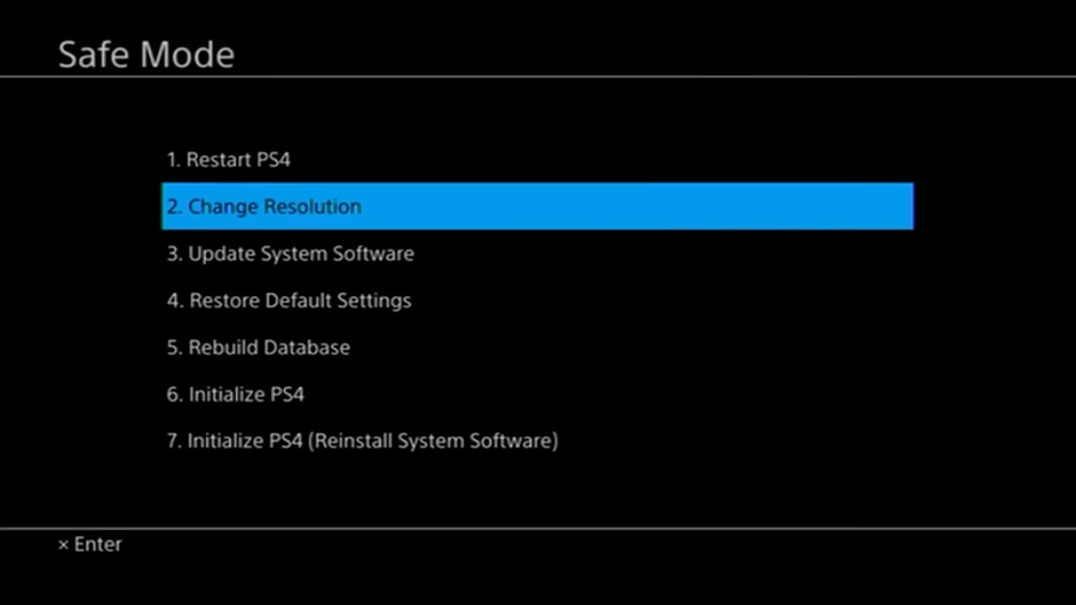
- Run Initialize PS4 (Reinstall System Software) from Safe Mode and confirm deleting all users and data
key(Down)
key(Down)
key(Down)
key(Down)
key(Down)
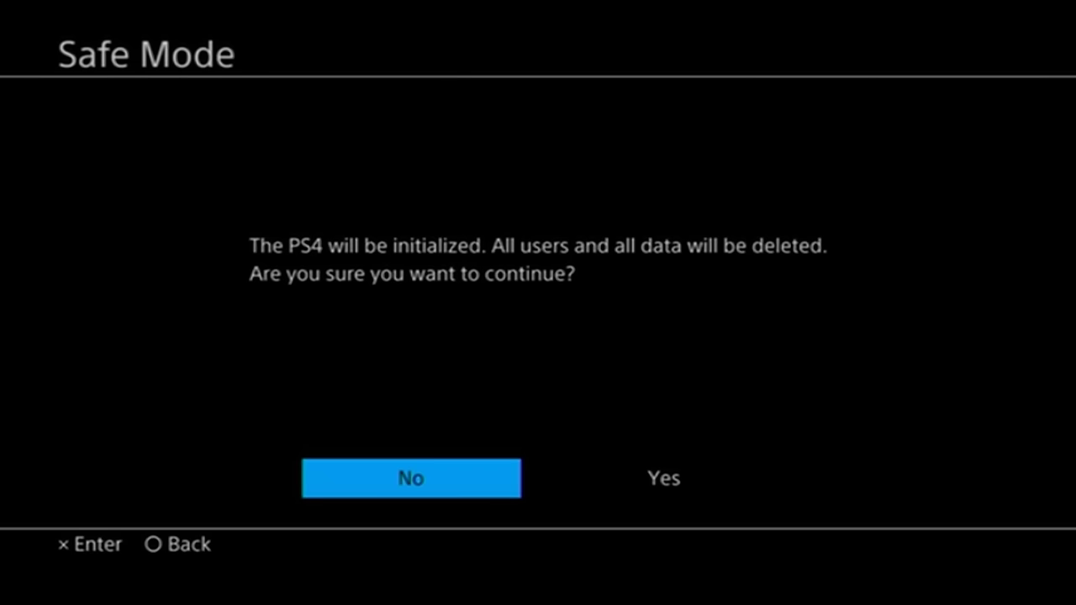
key(Right)
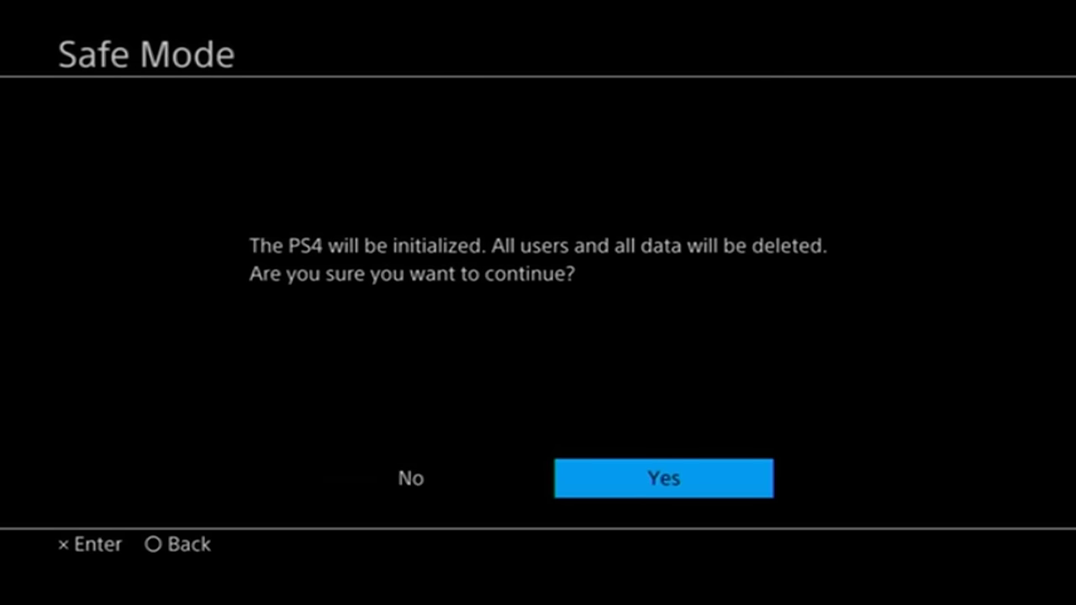
key(Return)
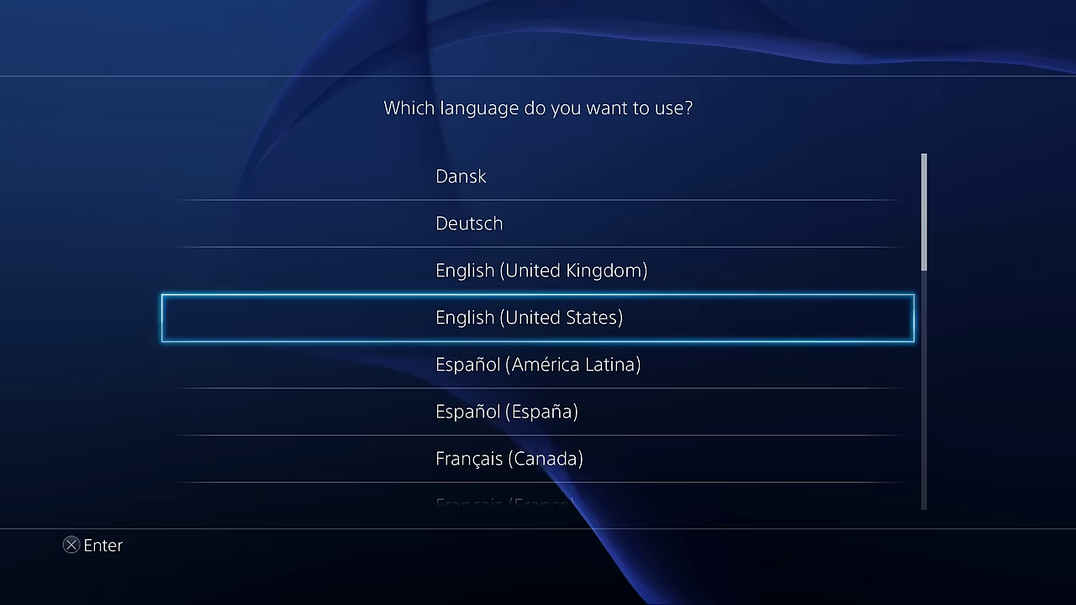
- Choose English (United States) as the system language and begin the setup, skipping the PlayStation Camera
key(Return)
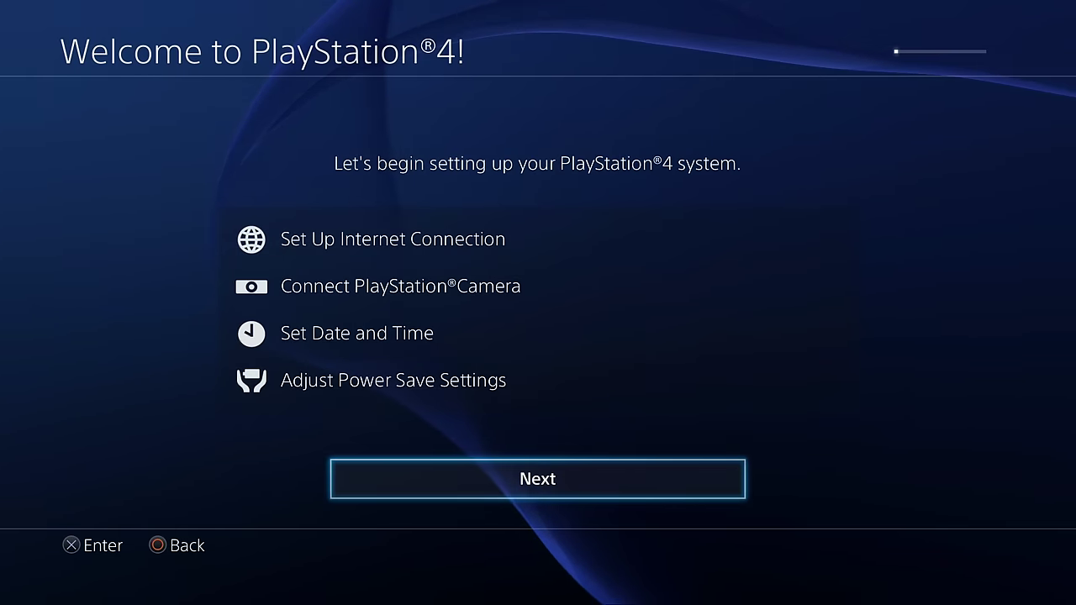
key(Return)
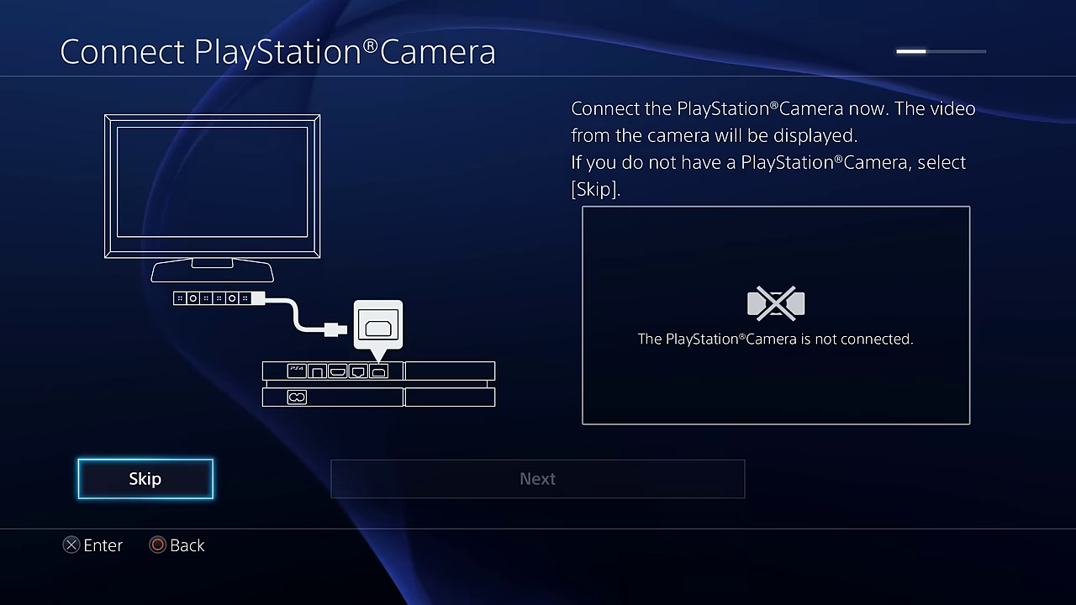
key(Return)
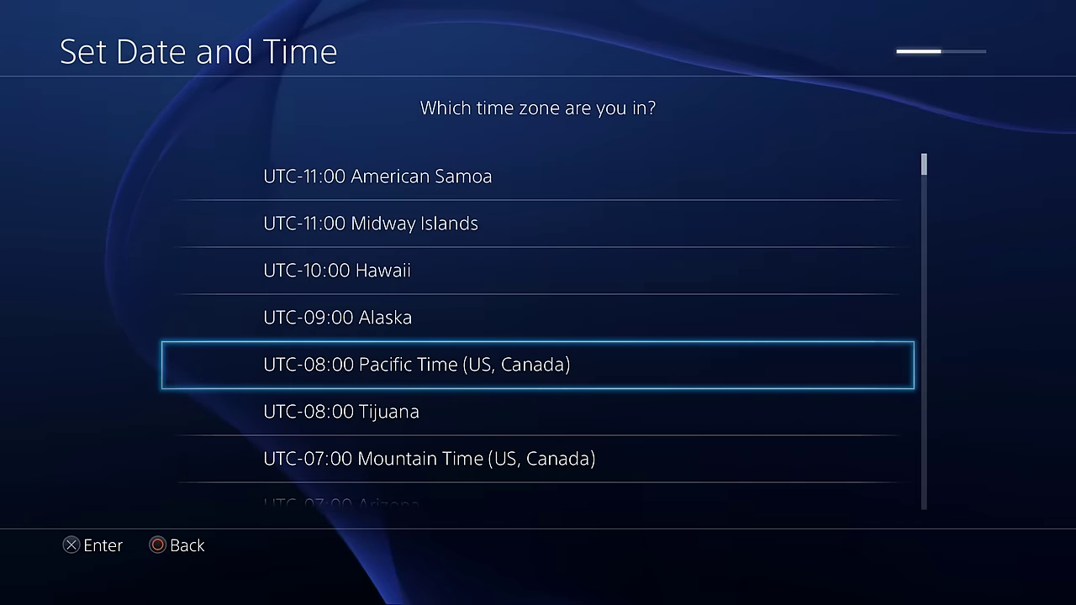
- Set the time zone to UTC-08:00 Pacific Time (US, Canada) and accept the proposed date and time
key(Return)
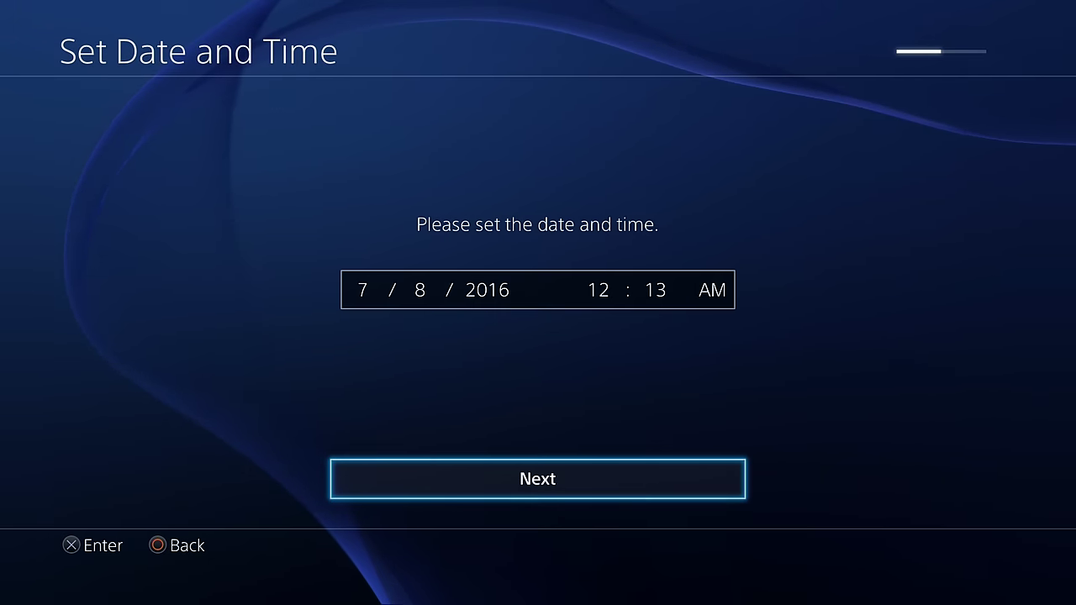
key(Return)
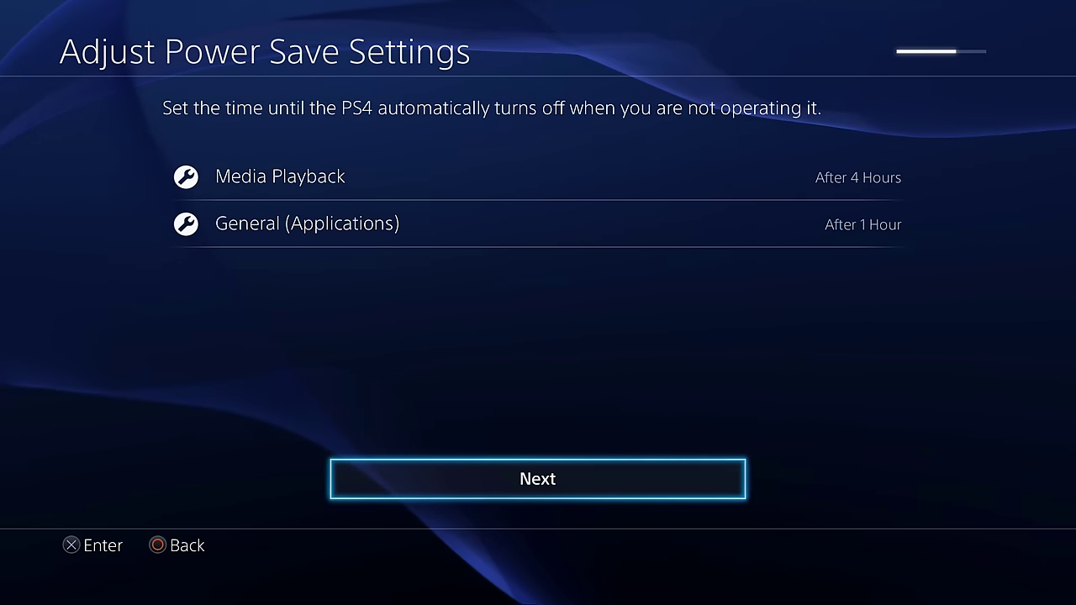
- Set the automatic turn-off time for Media Playback to After 5 Hours and accept the power save settings
key(Up)
key(Up)
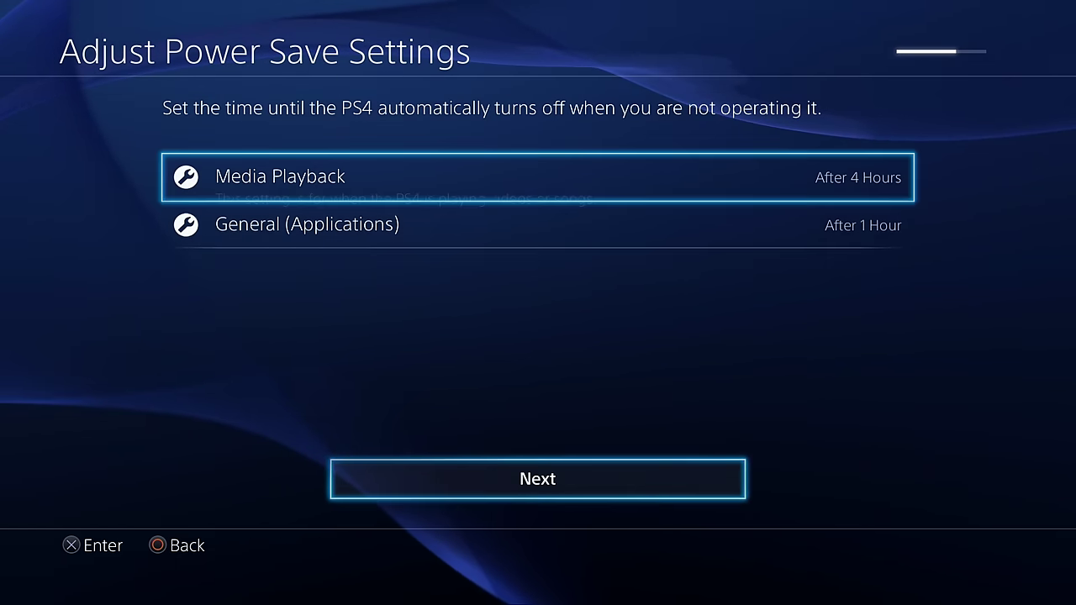
key(Return)
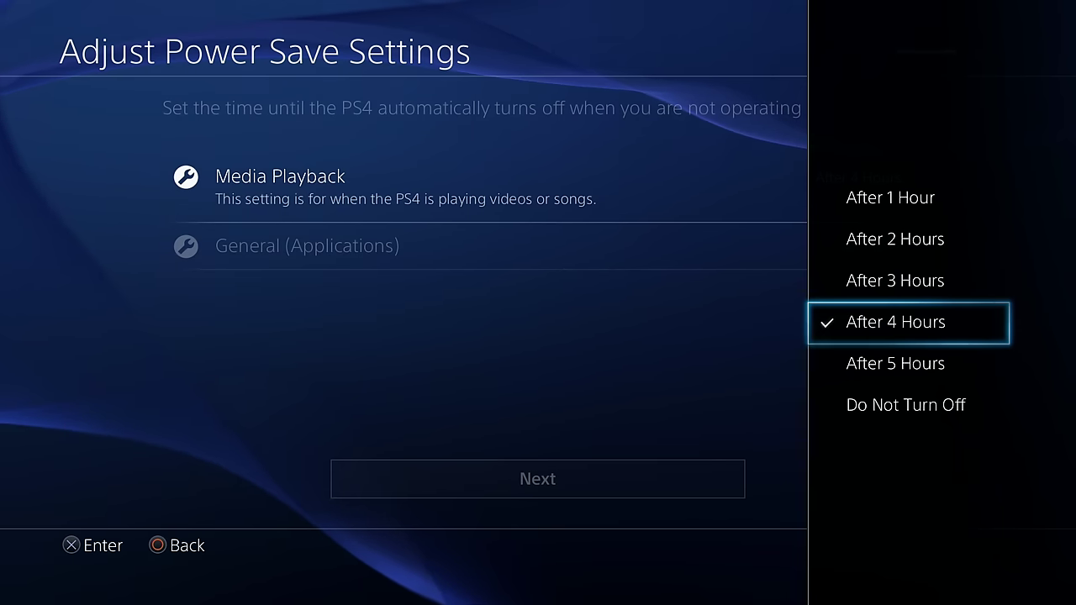
key(Down)
key(Return)
key(Down)
key(Down)
key(Return)
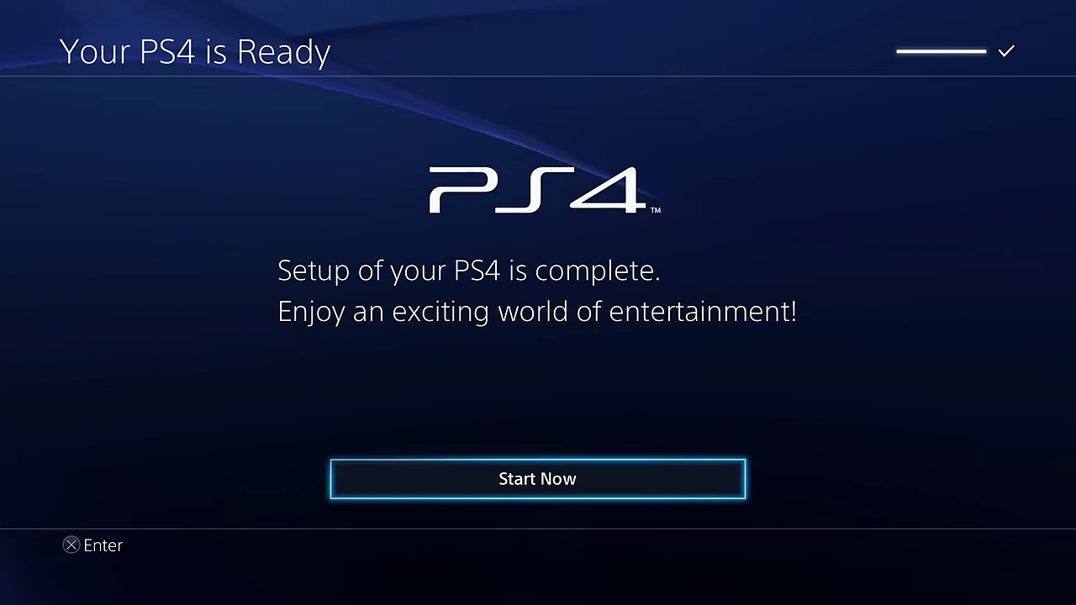
- Finish the initial setup by logging in as User1, and open the system Settings
key(Return)
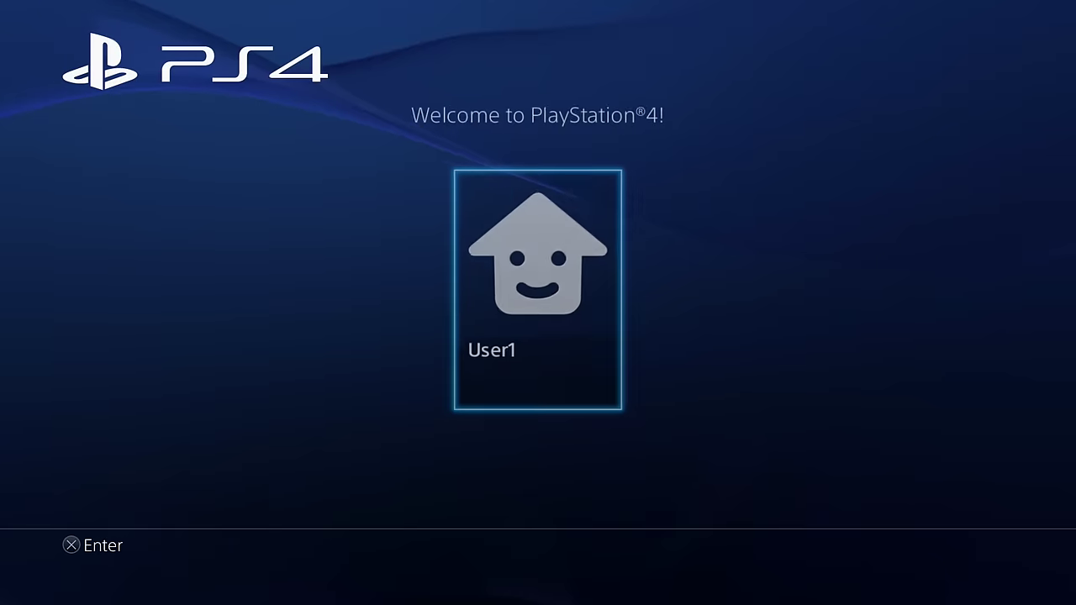
key(Return)
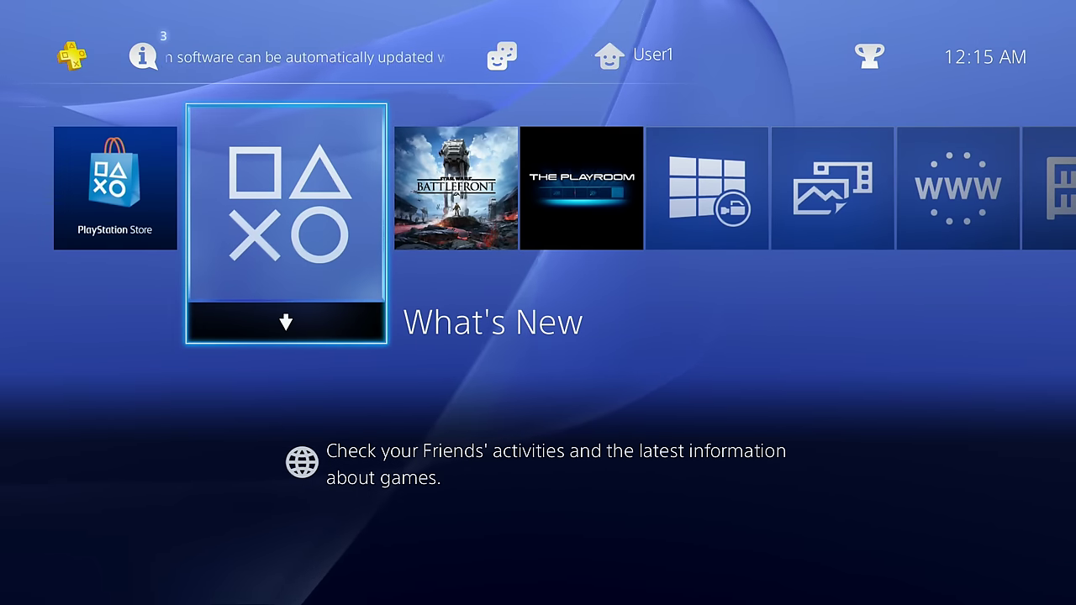
key(Up)
key(Right)
key(Left)
key(Return)
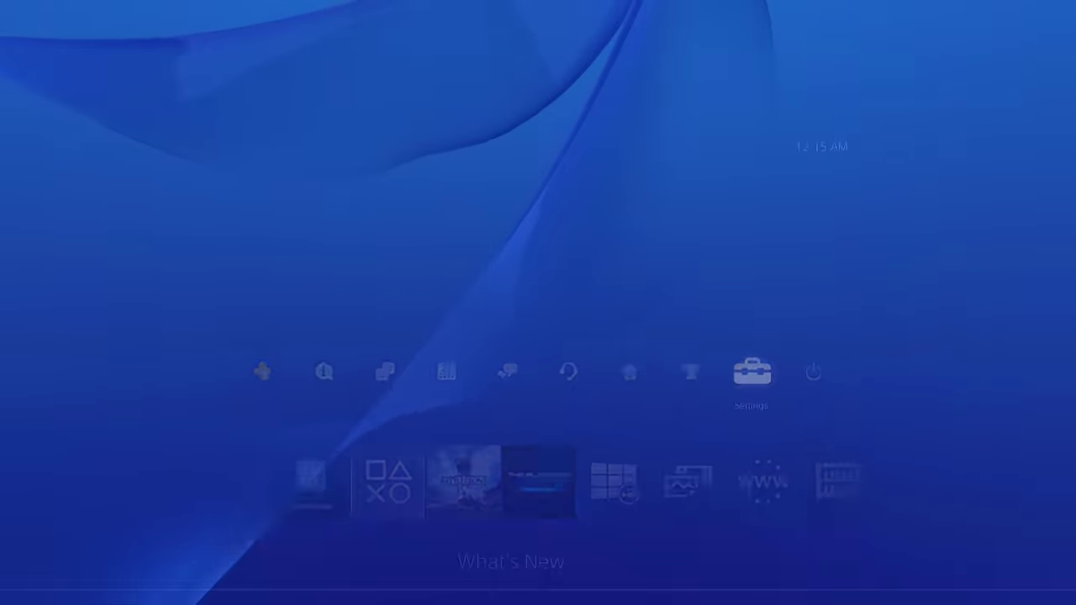
- Check the new drive's capacity and free space in System Storage Management, and return to Settings
key(Down)
key(Down)
key(Down)
key(Down)
key(Down)
key(Down)
key(Down)
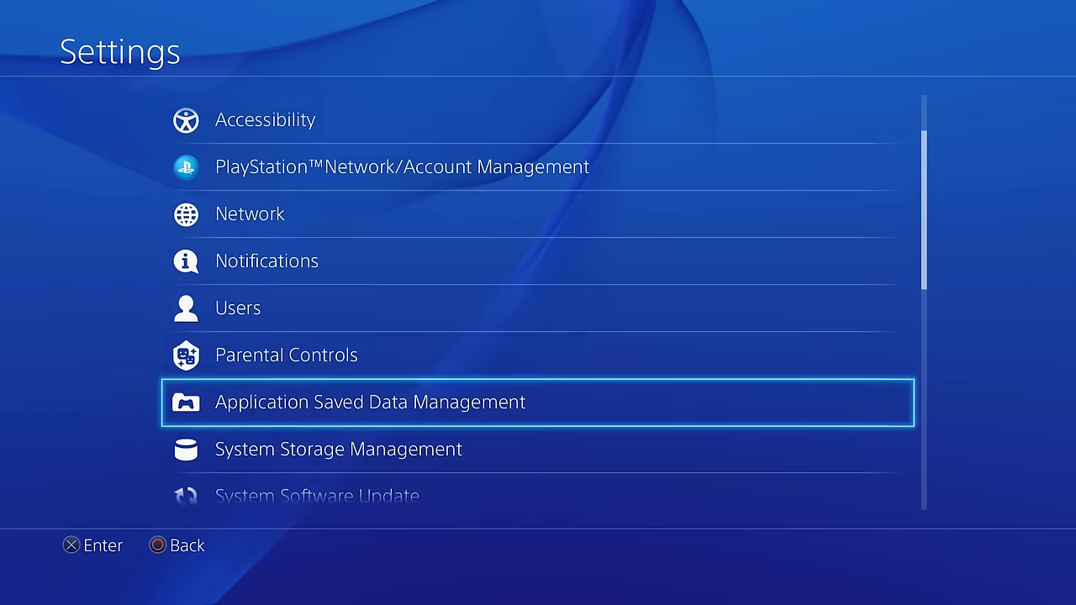
key(Up)
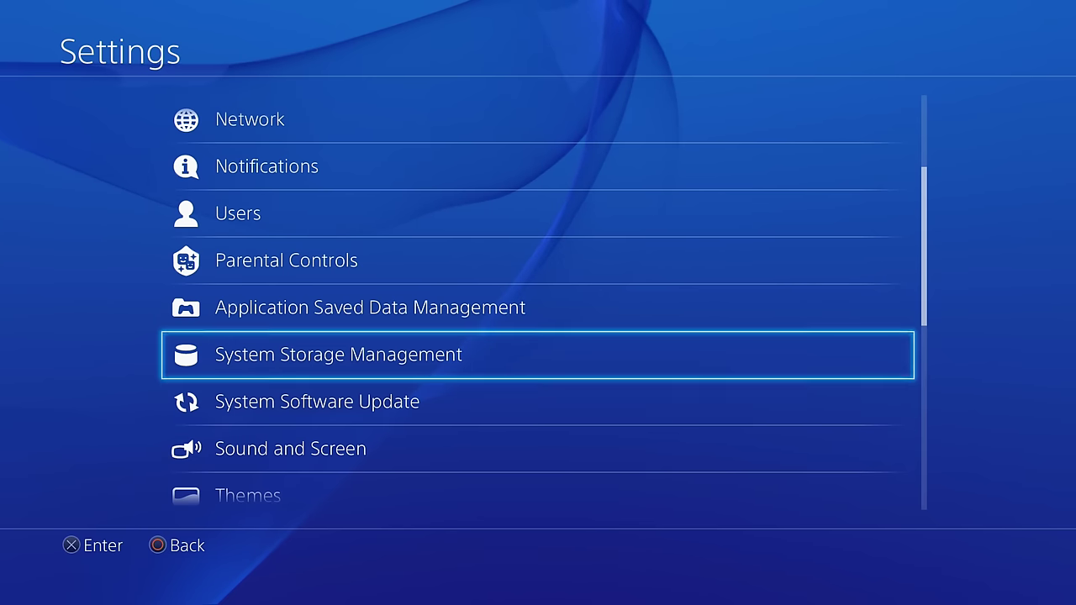
key(Return)
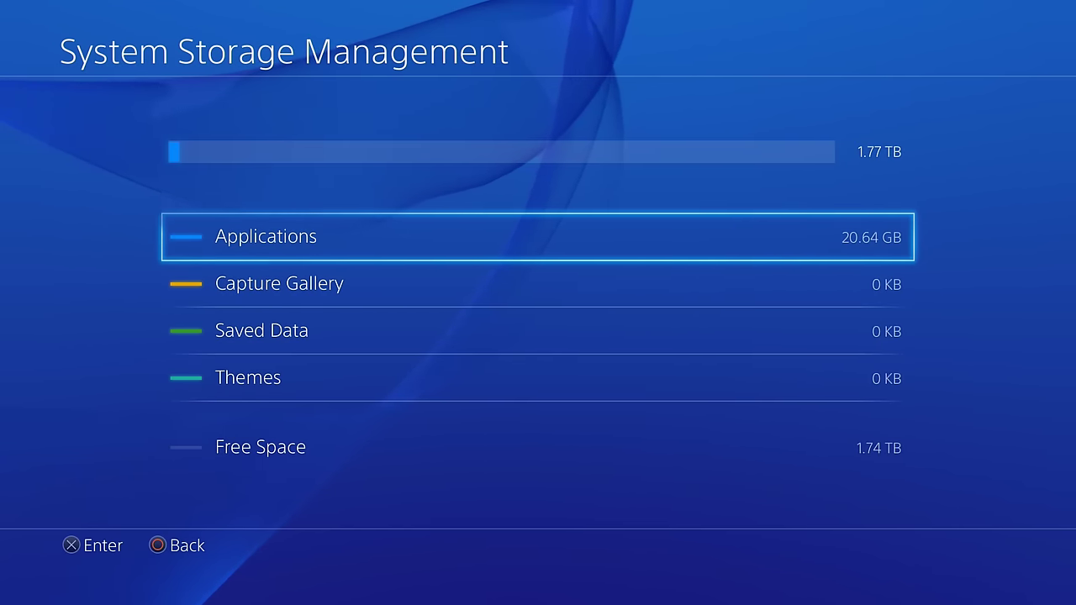
key(Escape)
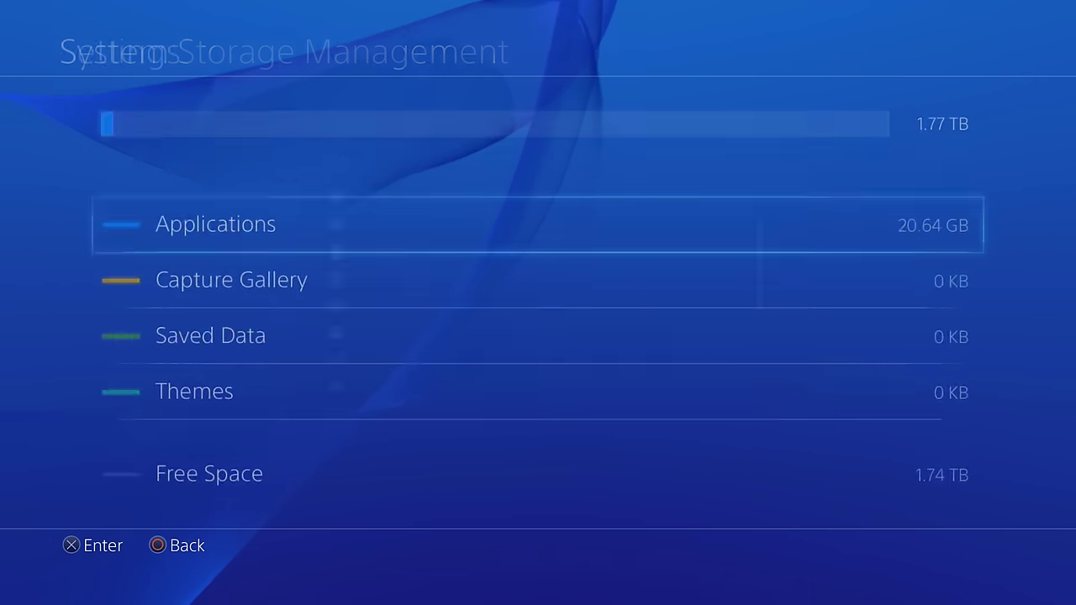
- Open the System category near the end of the Settings list
key(Down)
key(Down)
key(Down)
key(Down)
key(Down)
key(Down)
key(Down)
key(Down)
key(Down)
key(Down)
key(Down)
key(Down)
key(Down)
key(Down)
key(Down)
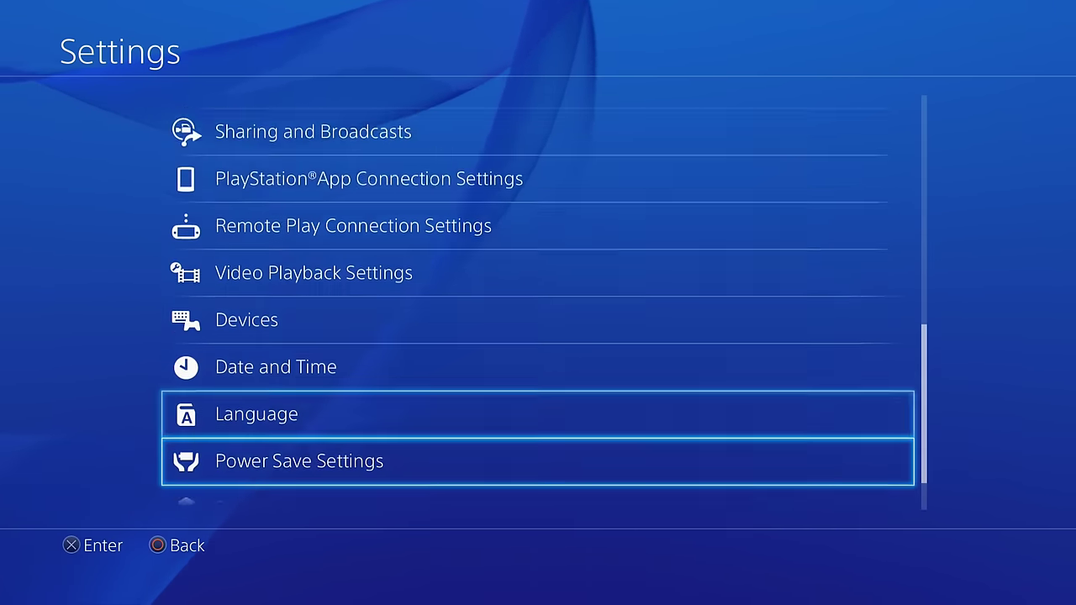
key(Up)
key(Return)
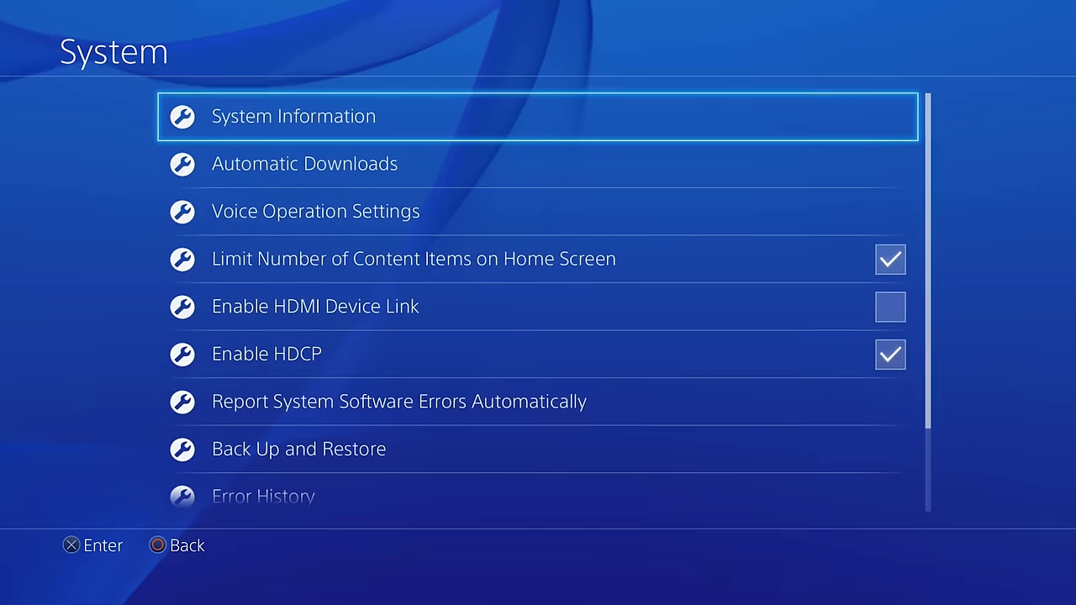
- Open Restore PS4 within the Back Up and Restore options
key(Down)
key(Down)
key(Down)
key(Down)
key(Down)
key(Down)
key(Down)
key(Down)
key(Up)
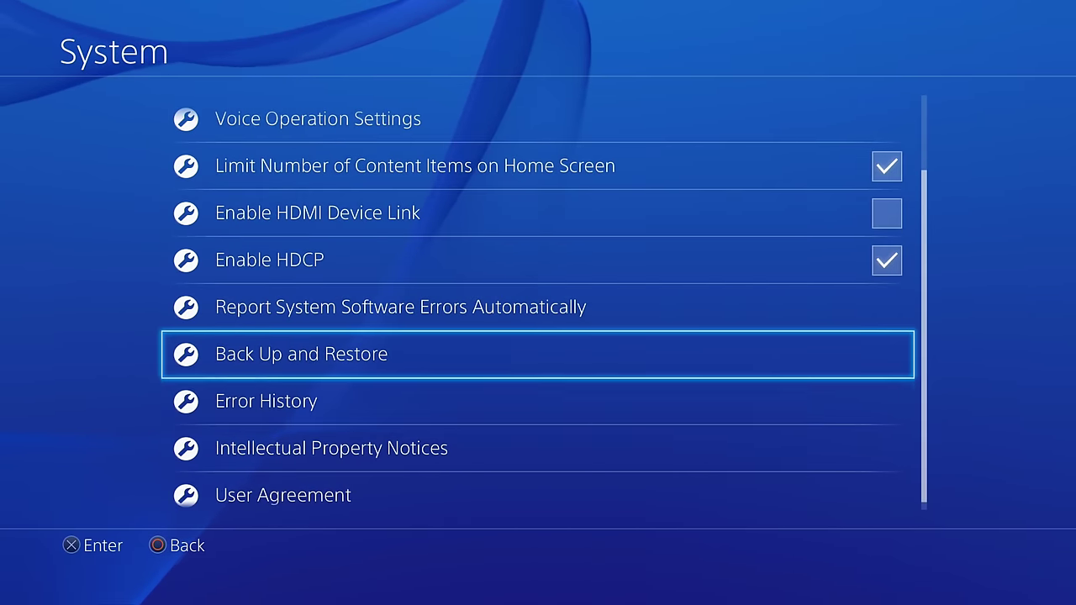
key(Return)
key(Down)
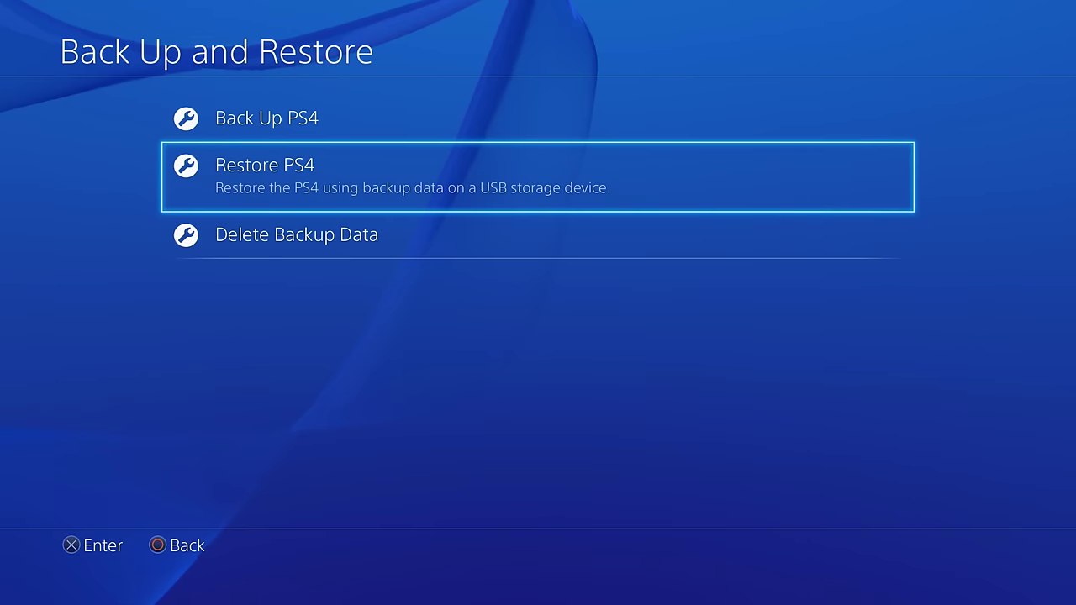
key(Return)
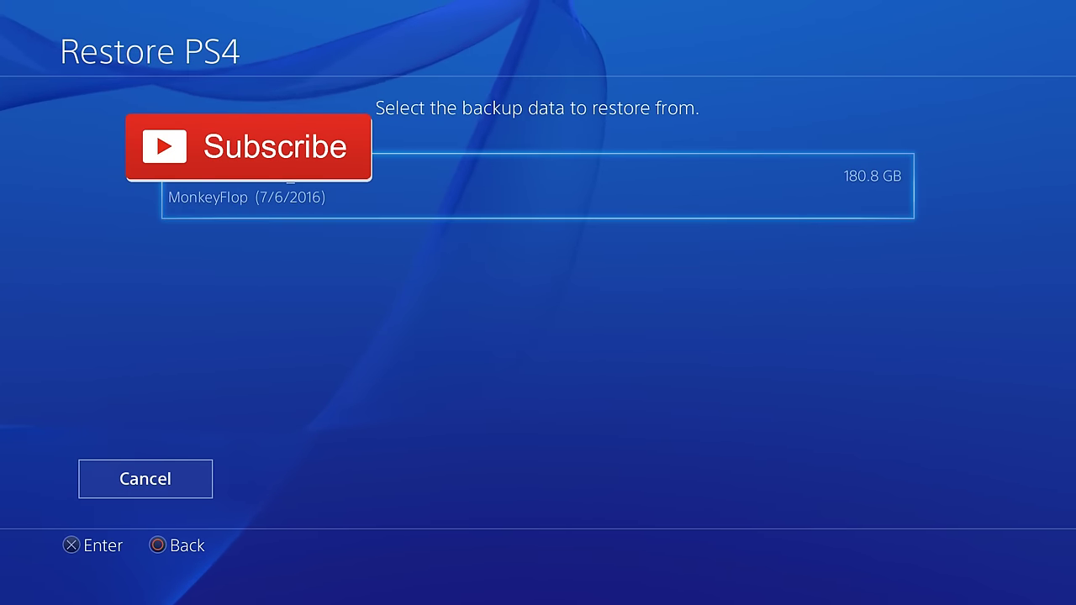
- Restore the PS4 from the backup dated 7/6/2016 and confirm that the console may be initialized
key(Return)
key(Return)
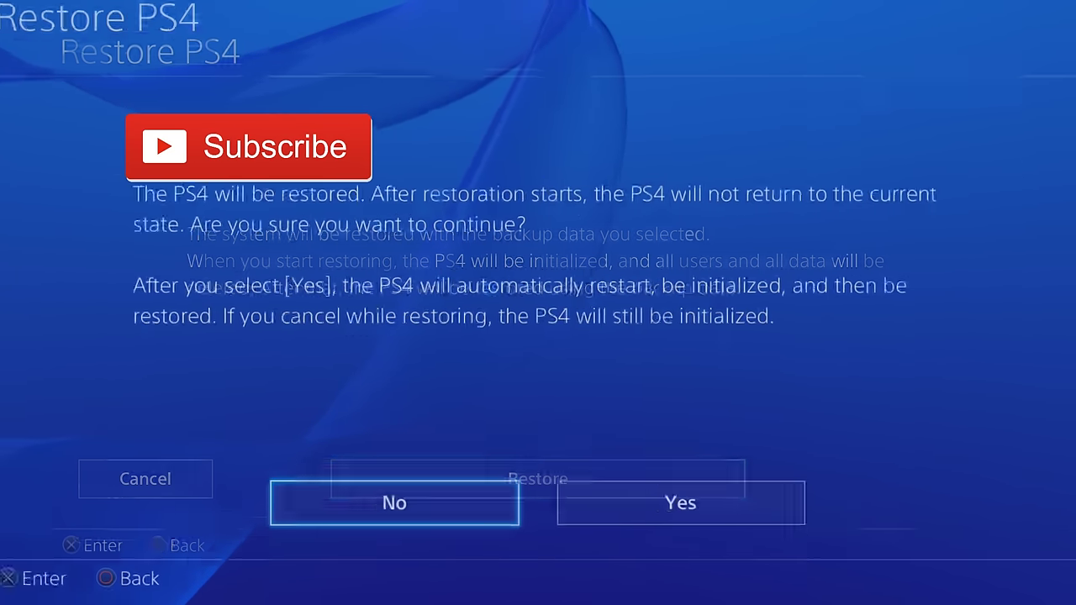
key(Right)
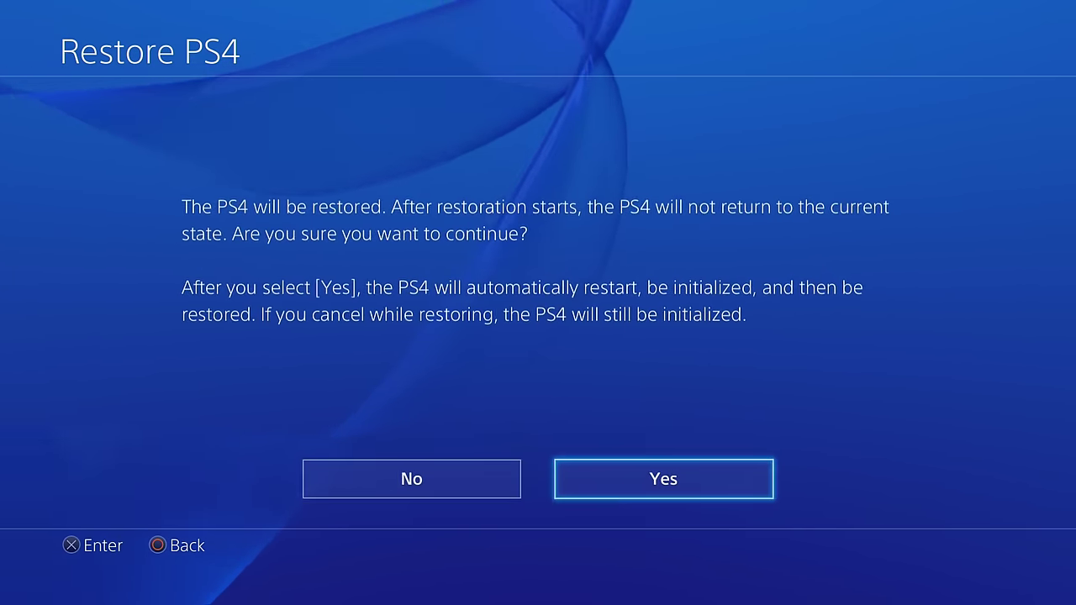
key(Return)
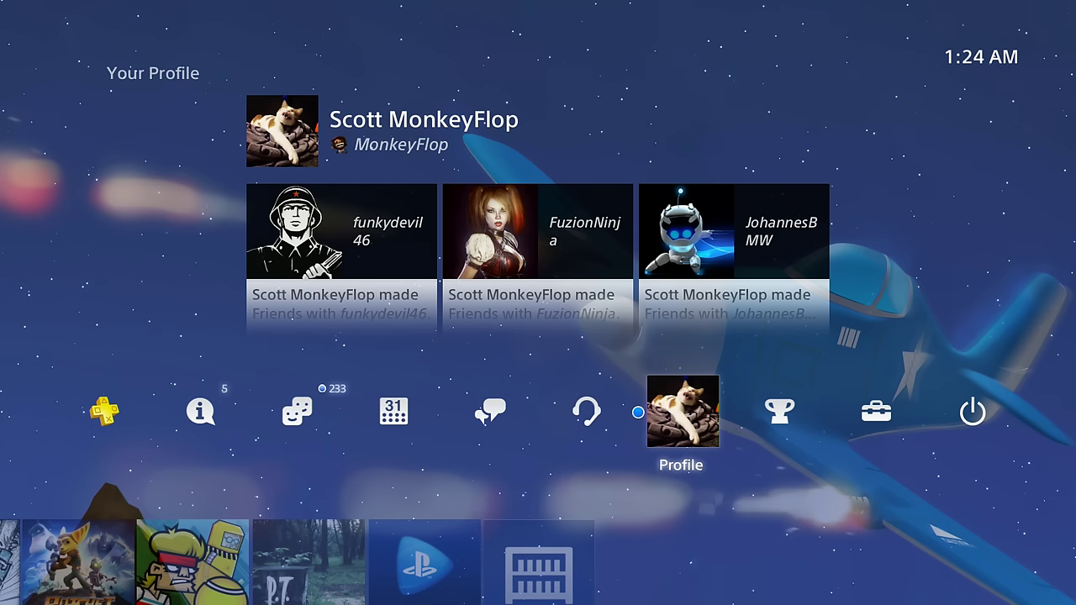
- Start the game P.T. from the restored home screen
key(Down)
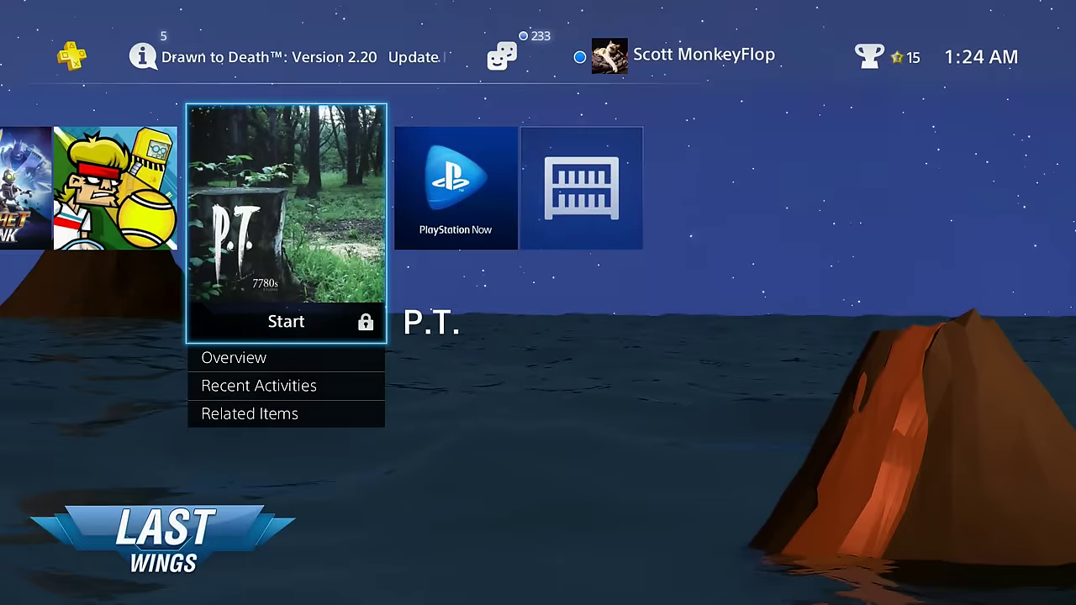
key(Return)
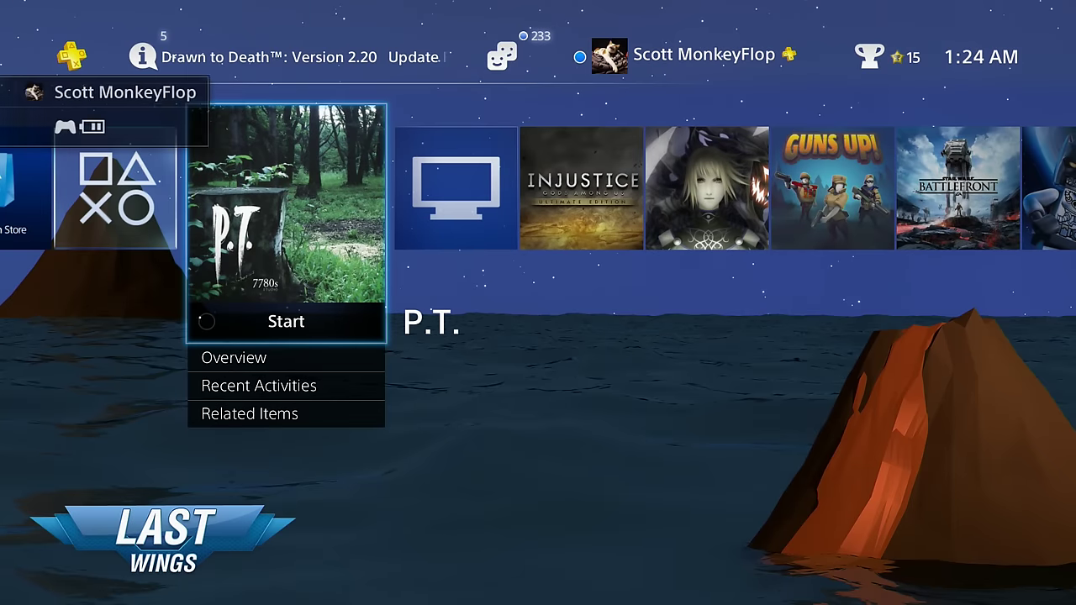
- Open System Storage Management from Settings to examine the storage usage of the restored console
key(Up)
key(Right)
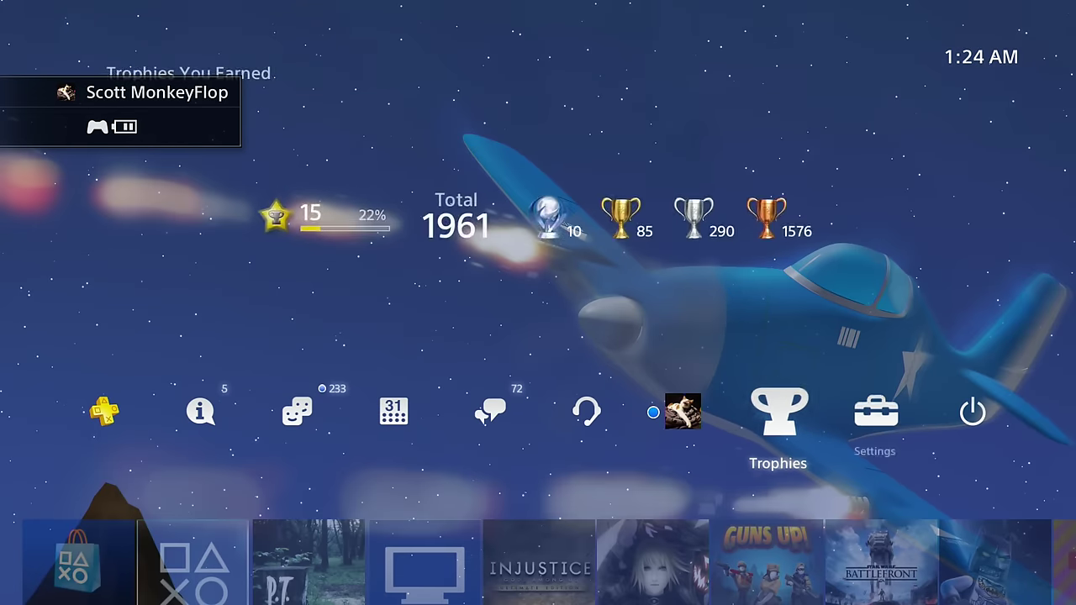
key(Right)
key(Return)
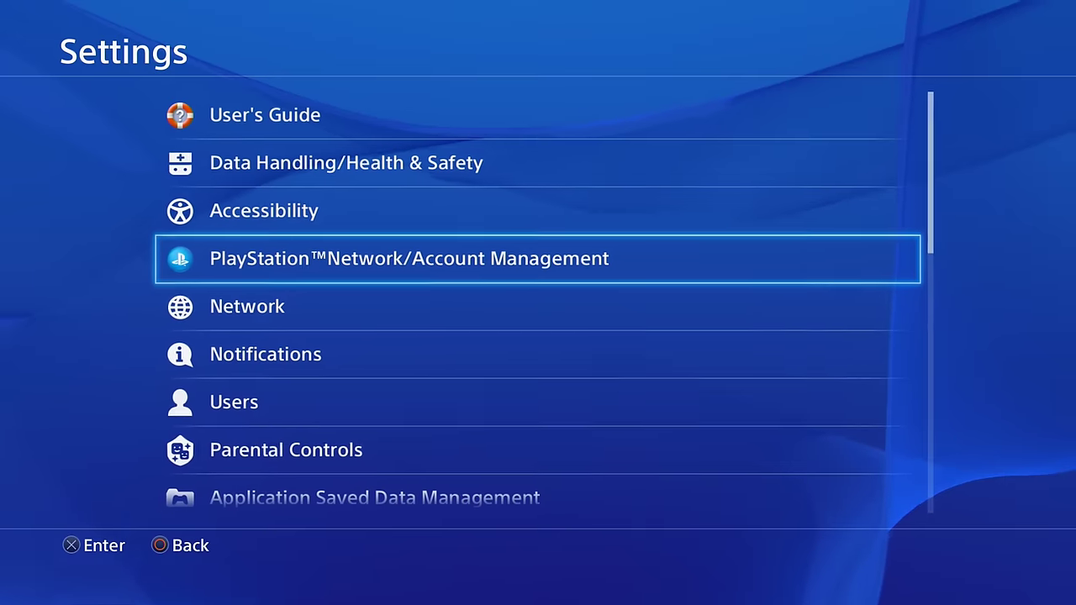
key(Down)
key(Down)
key(Down)
key(Down)
key(Down)
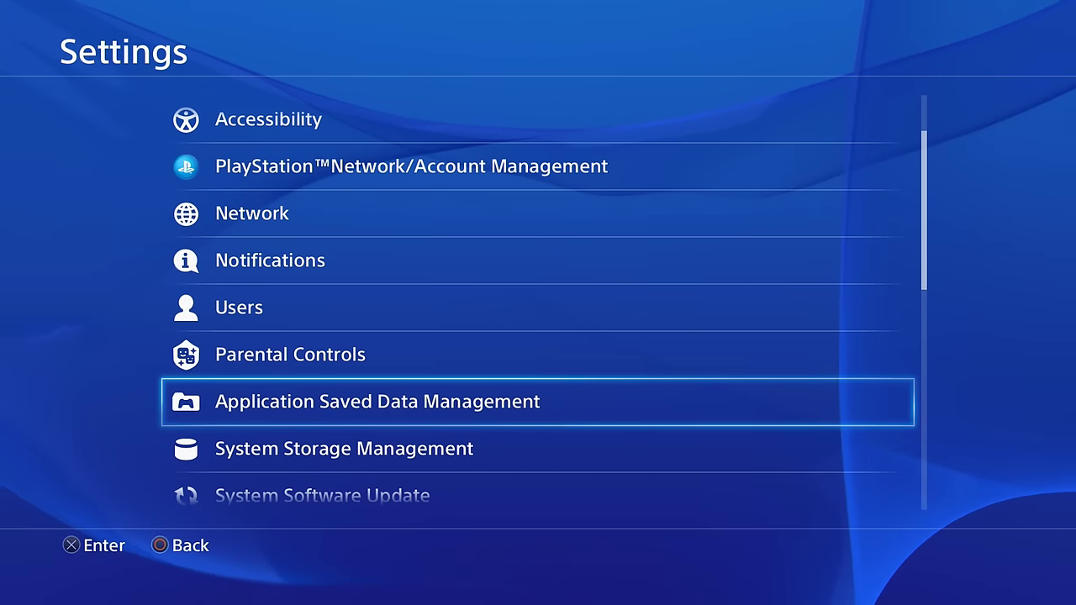
key(Down)
key(Return)
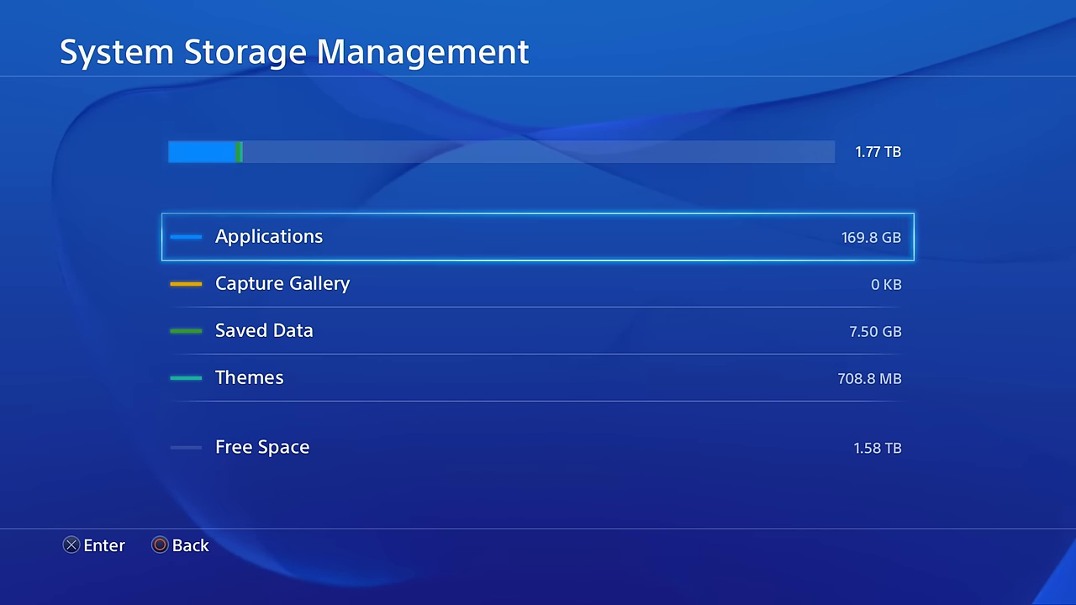
- Open the Auto-Upload settings within Application Saved Data Management, agreeing to close the running P.T. application
key(Escape)
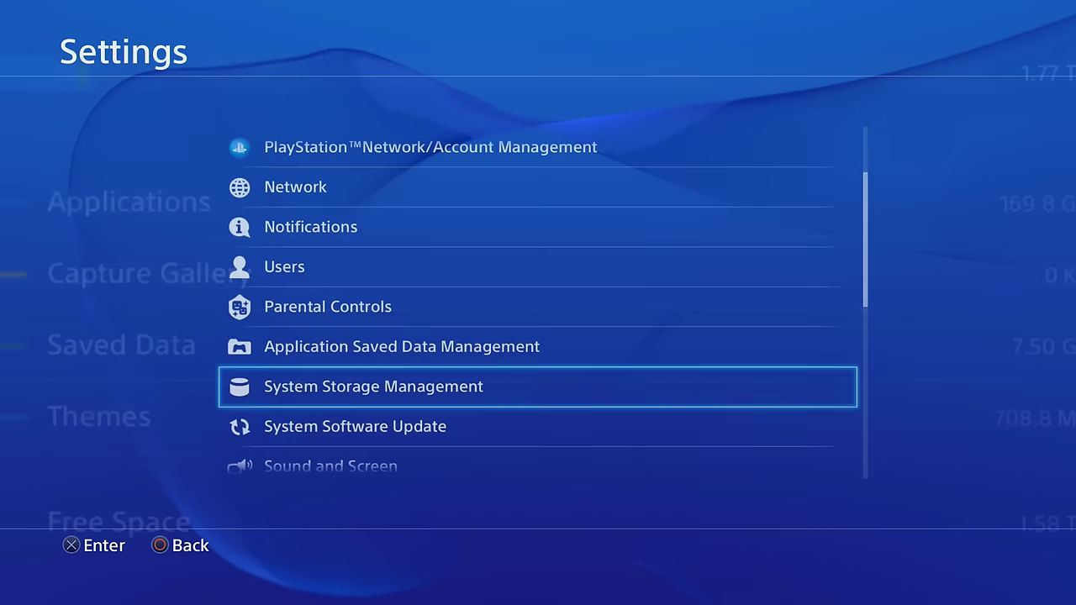
key(Escape)
key(Down)
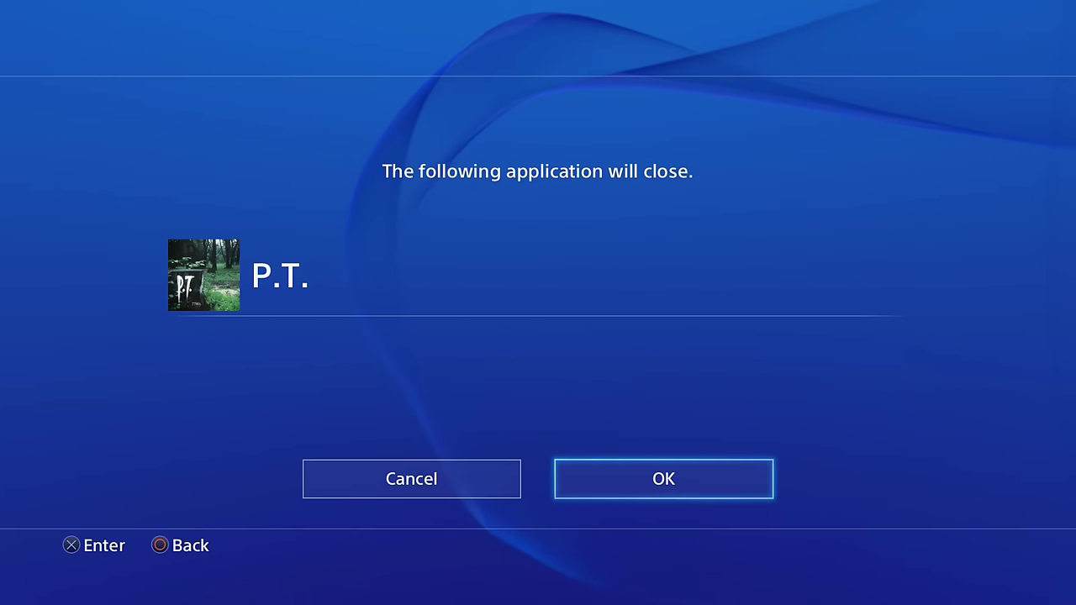
key(Return)
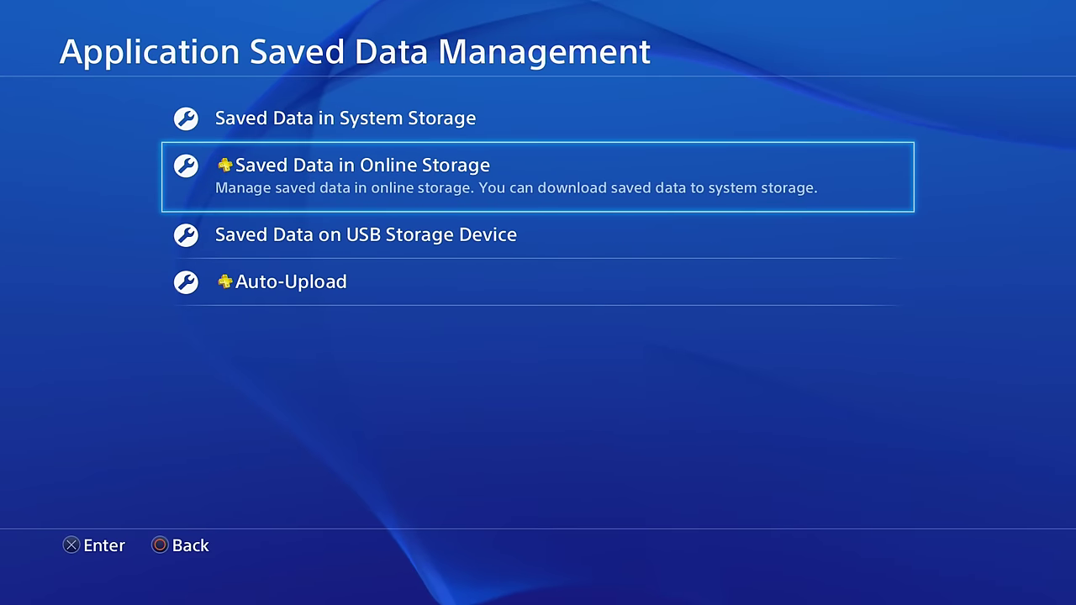
key(Down)
key(Down)
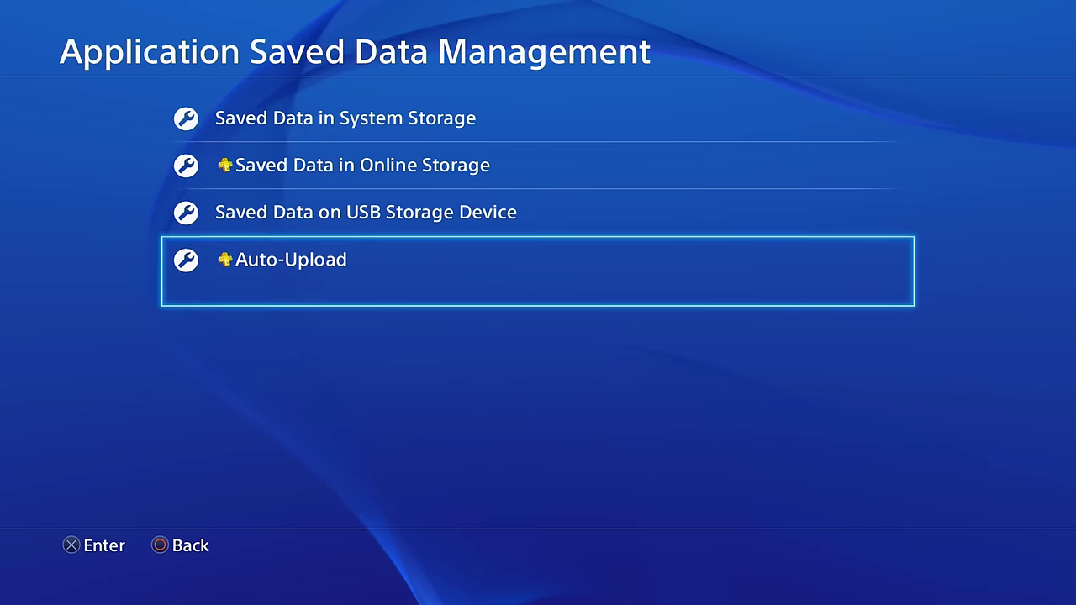
key(Return)
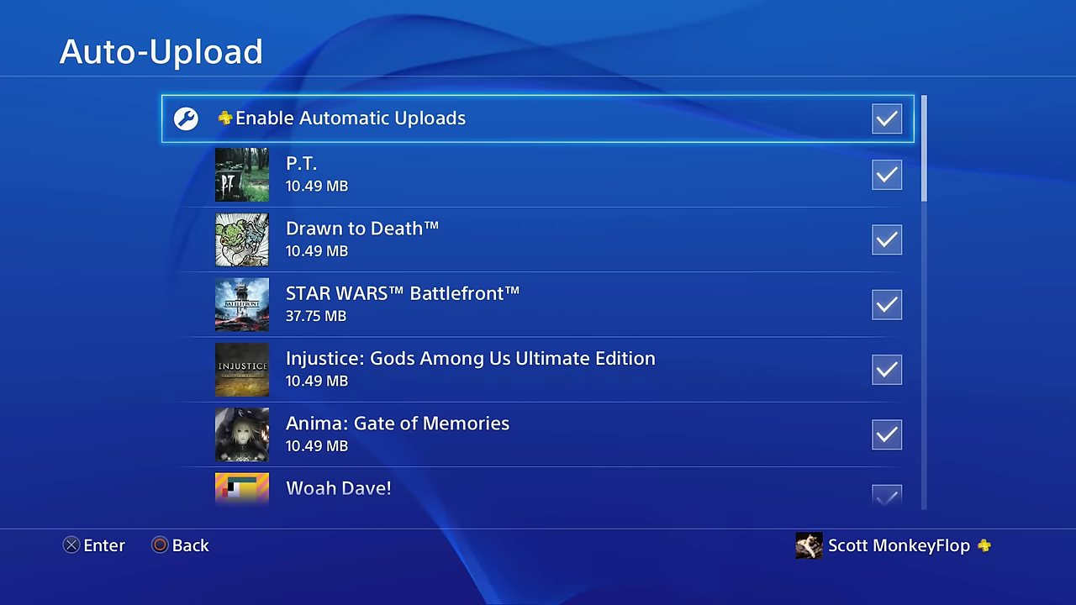
- Examine which games are selected for Auto-Upload, and toggle Enable Automatic Uploads off and back on
key(Down)
key(Down)
key(Down)
key(Down)
key(Down)
key(Down)
key(Down)
key(Down)
key(Down)
key(Down)
key(Down)
key(Down)
key(Down)
key(Down)
key(Down)
key(Down)
key(Down)
key(Down)
key(Down)
key(Down)
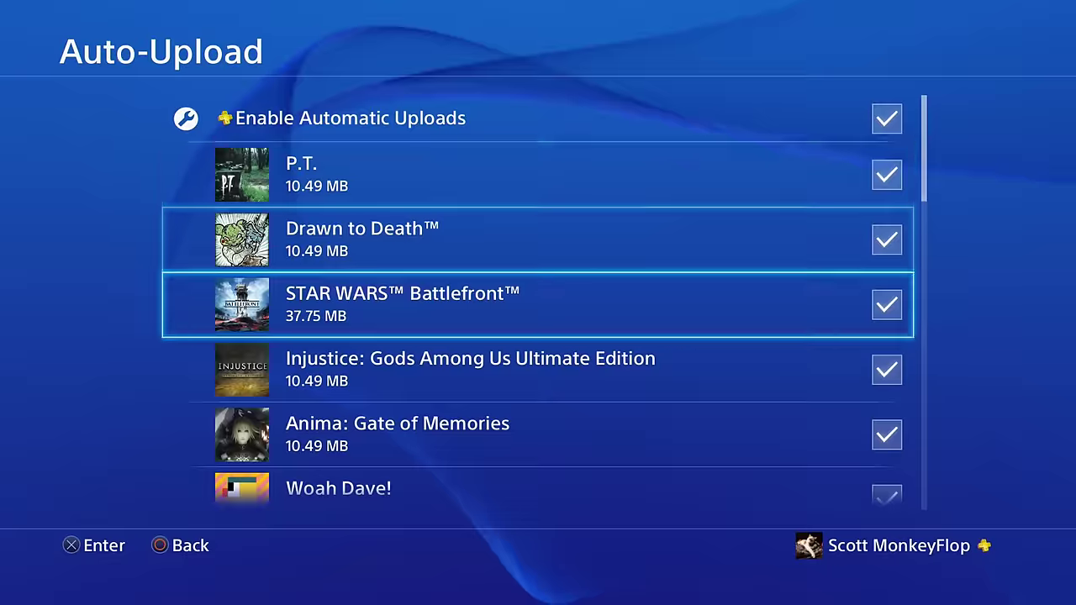
key(Down)
key(Down)
key(Up)
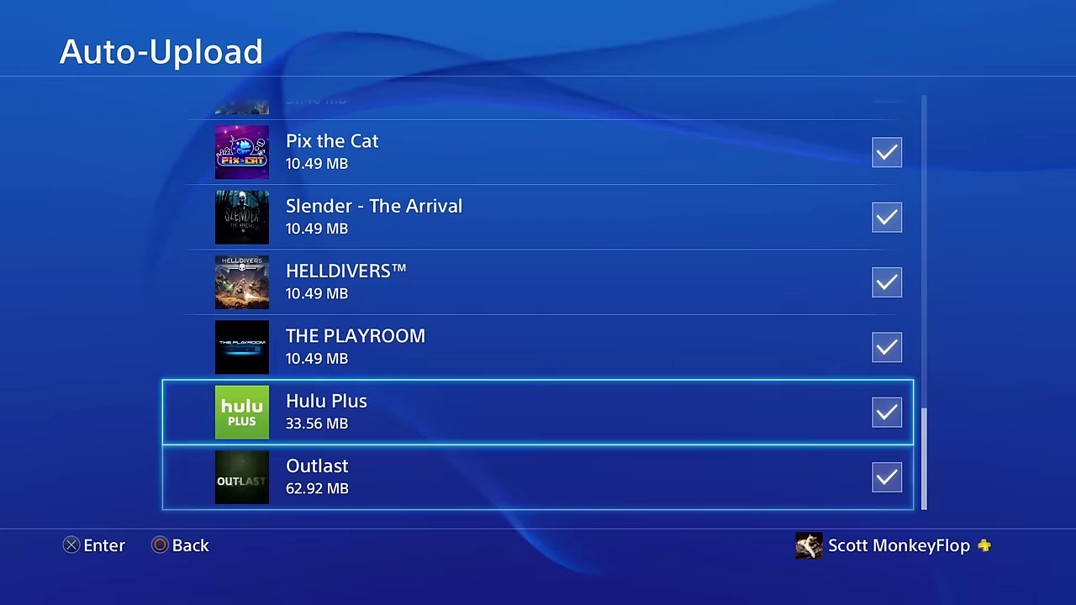
key(Up)
key(Up)
key(Up)
key(Up)
key(Up)
key(Up)
key(Up)
key(Up)
key(Up)
key(Up)
key(Up)
key(Up)
key(Up)
key(Up)
key(Up)
key(Up)
key(Up)
key(Up)
key(Up)
key(Up)
key(Up)
key(Up)
key(Up)
key(Up)
key(Up)
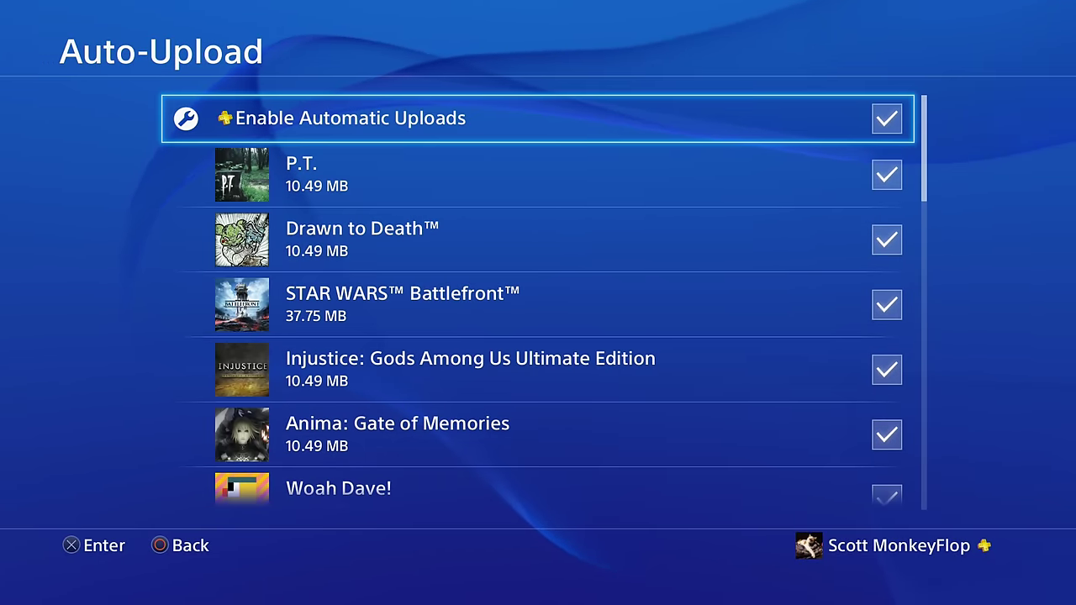
key(Return)
key(Return)
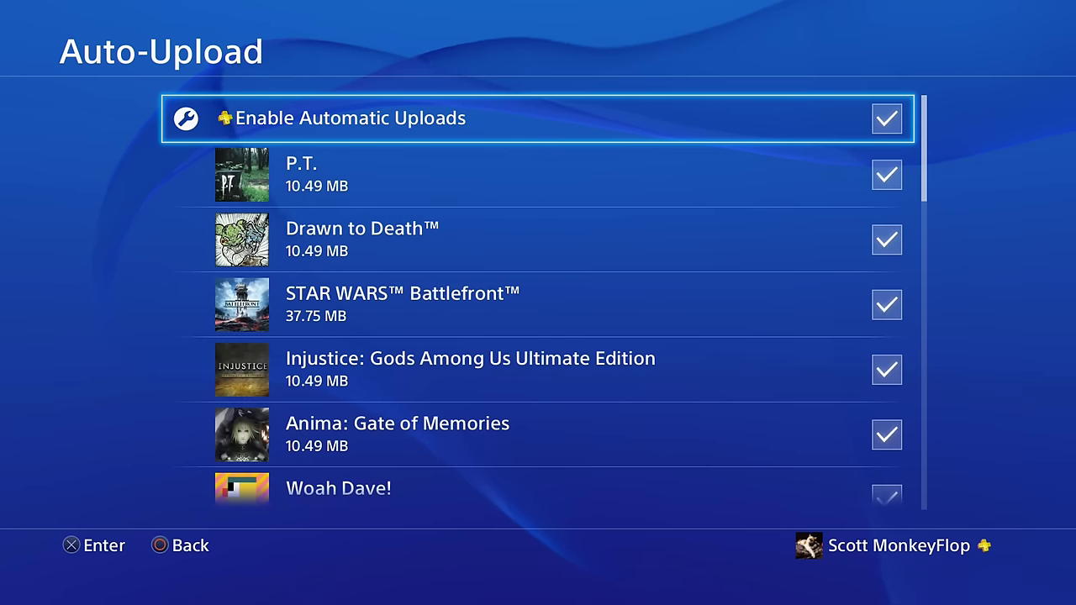
- Return to Settings and open System Storage Management again to check the total capacity and free space
key(Escape)
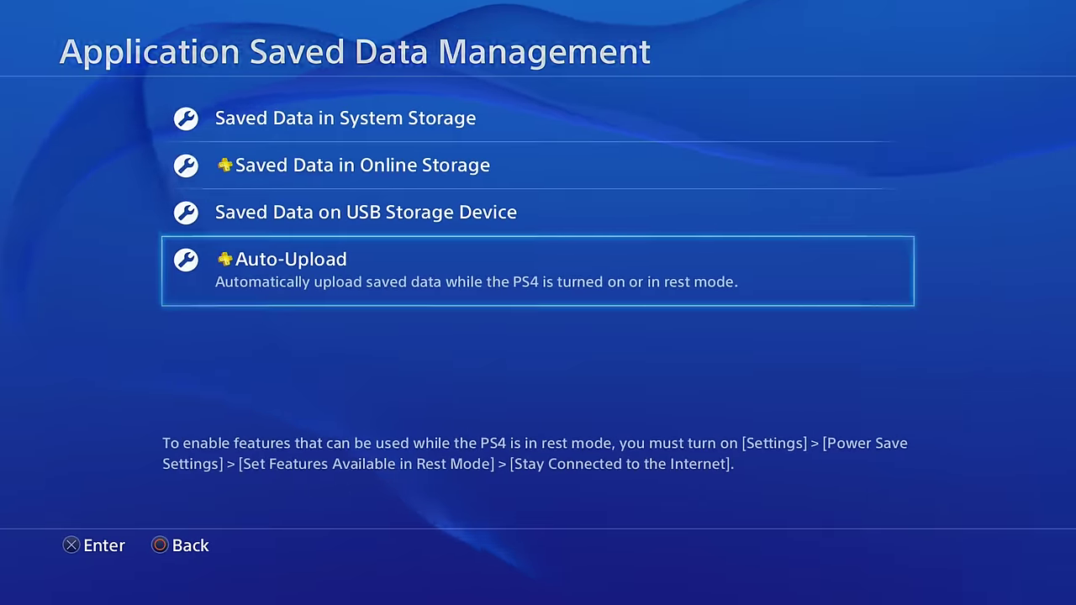
key(Escape)
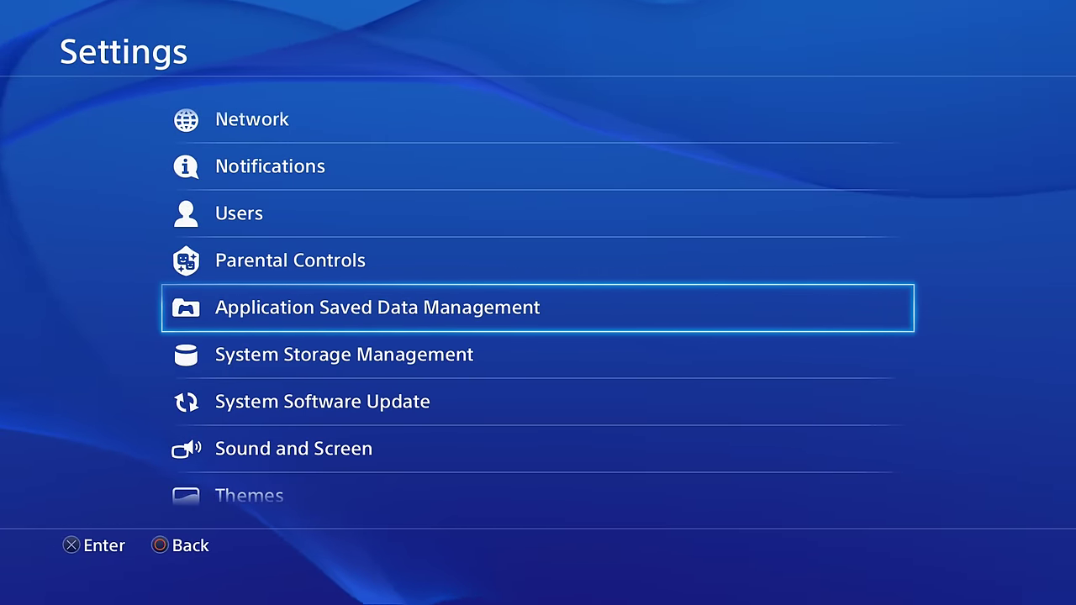
key(Down)
key(Return)
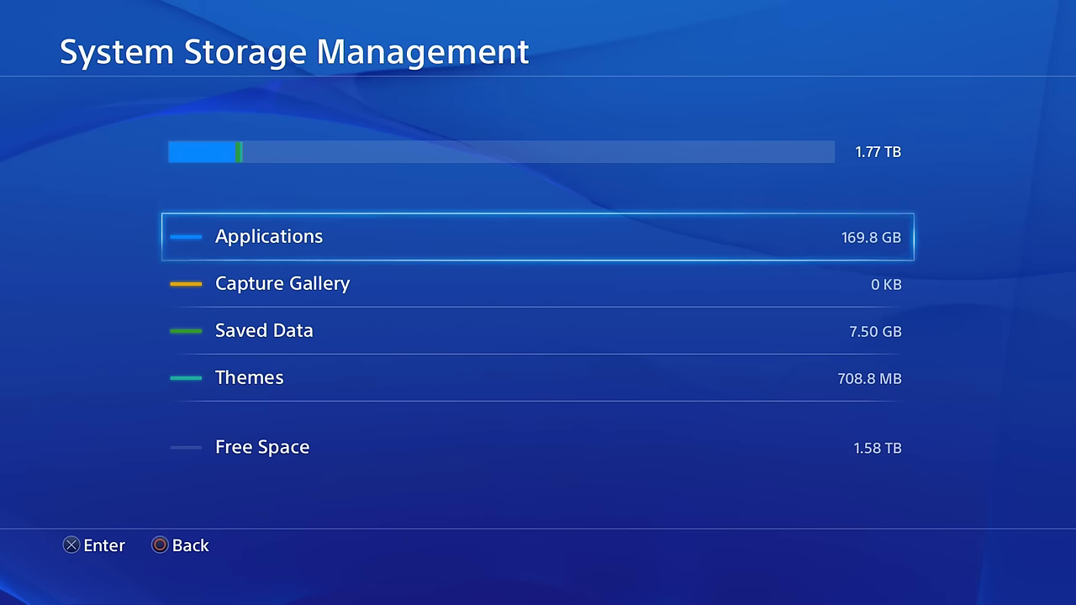
key(Escape)
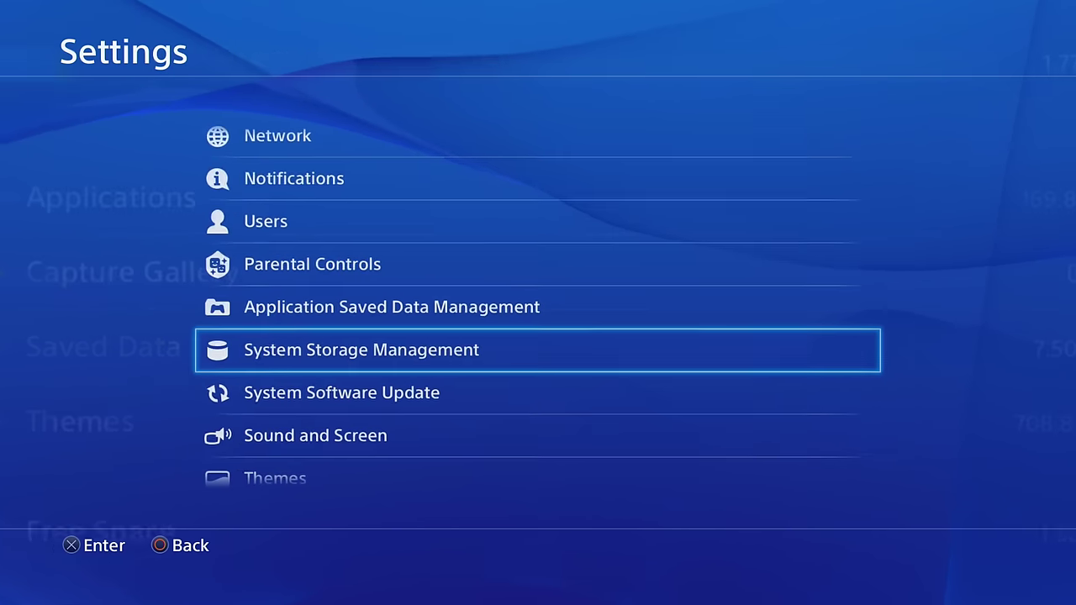
- Leave Settings and look through the row of restored games and apps on the home screen
key(Escape)
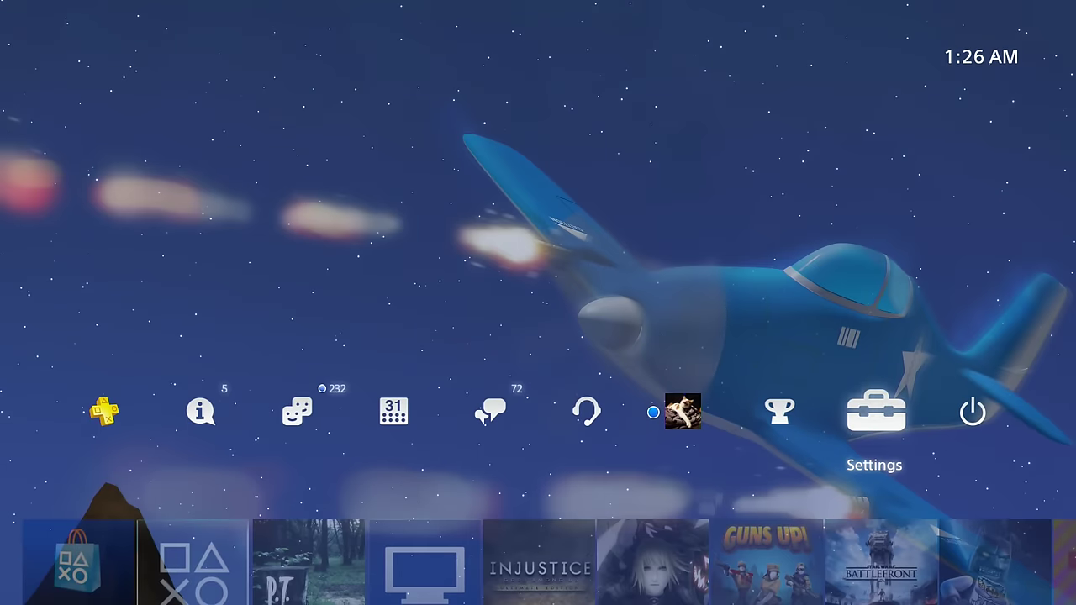
key(Down)
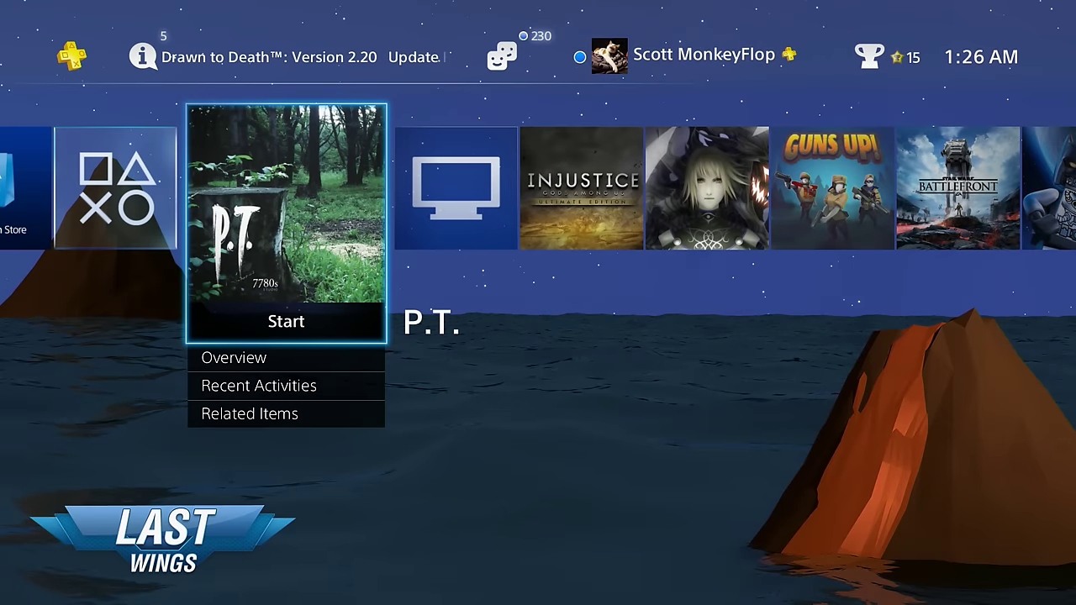
key(Right)
key(Right)
key(Right)
key(Right)
key(Right)
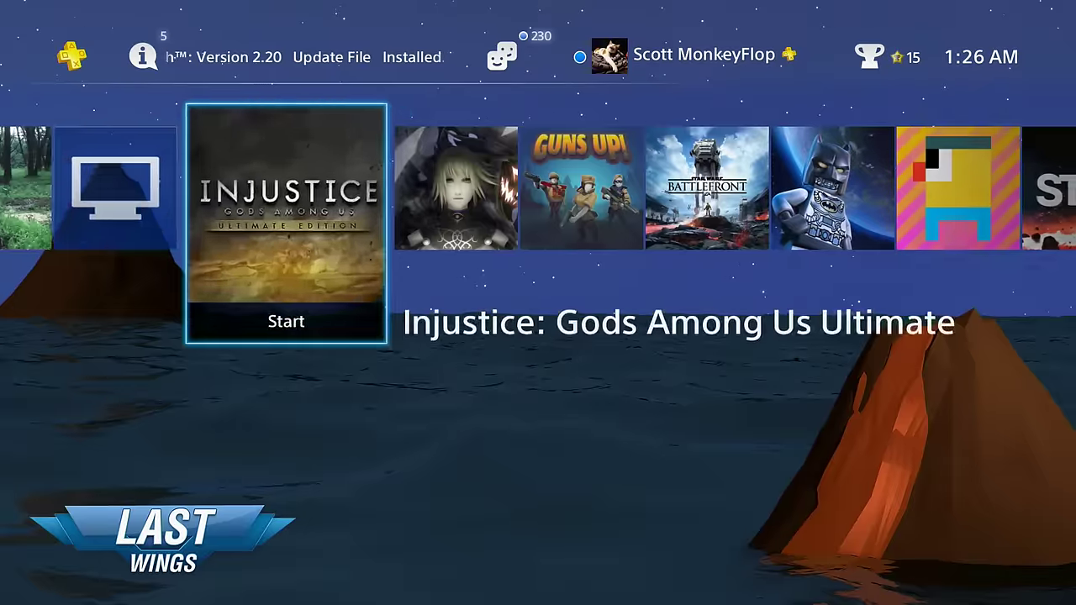
key(Right)
key(Right)
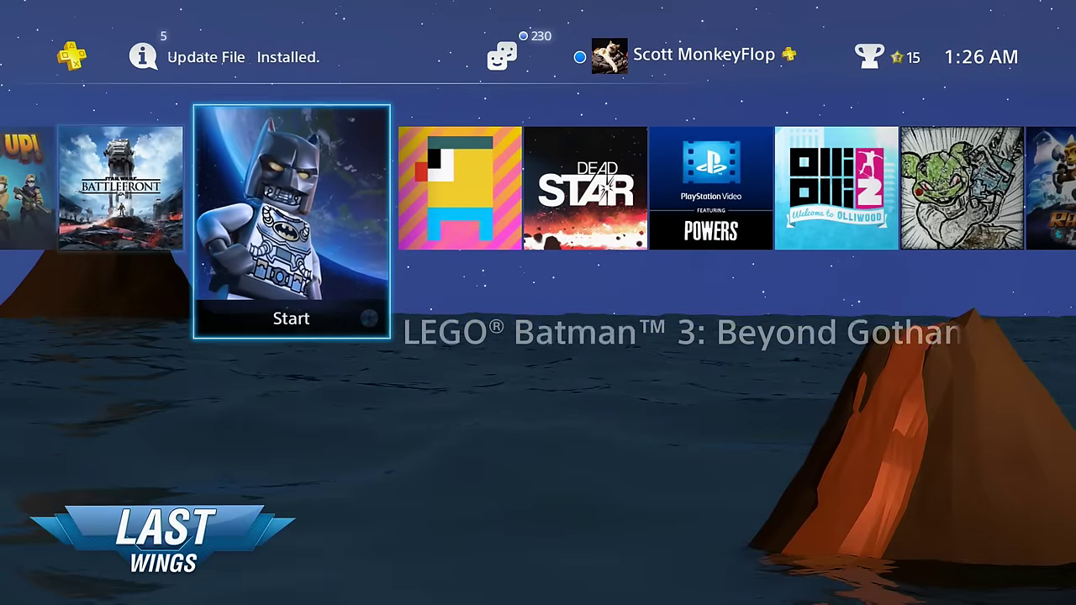
key(Right)
key(Right)
key(Right)
key(Right)
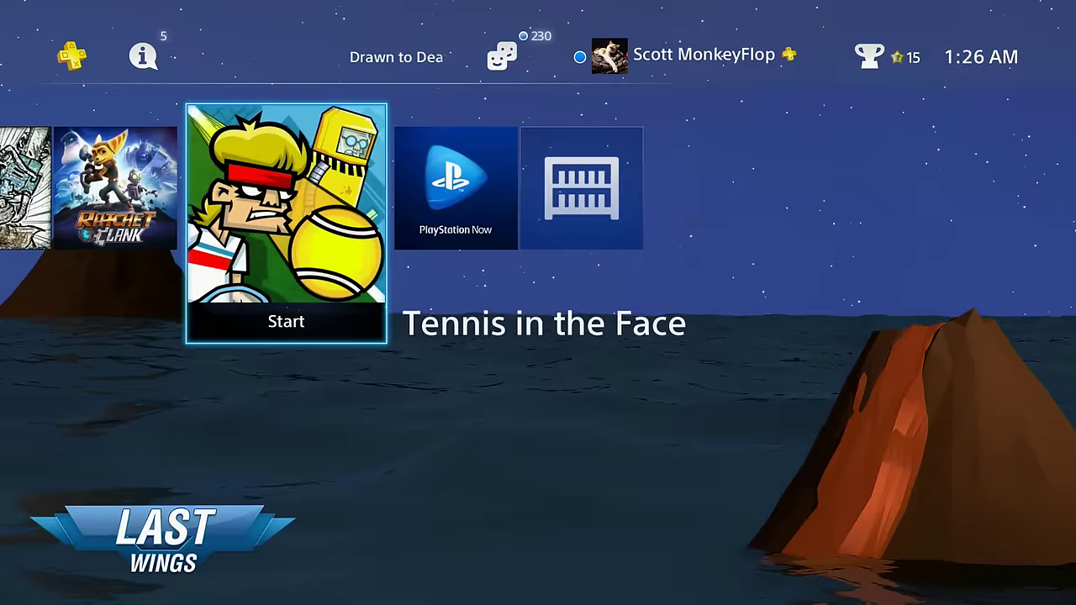
key(Left)
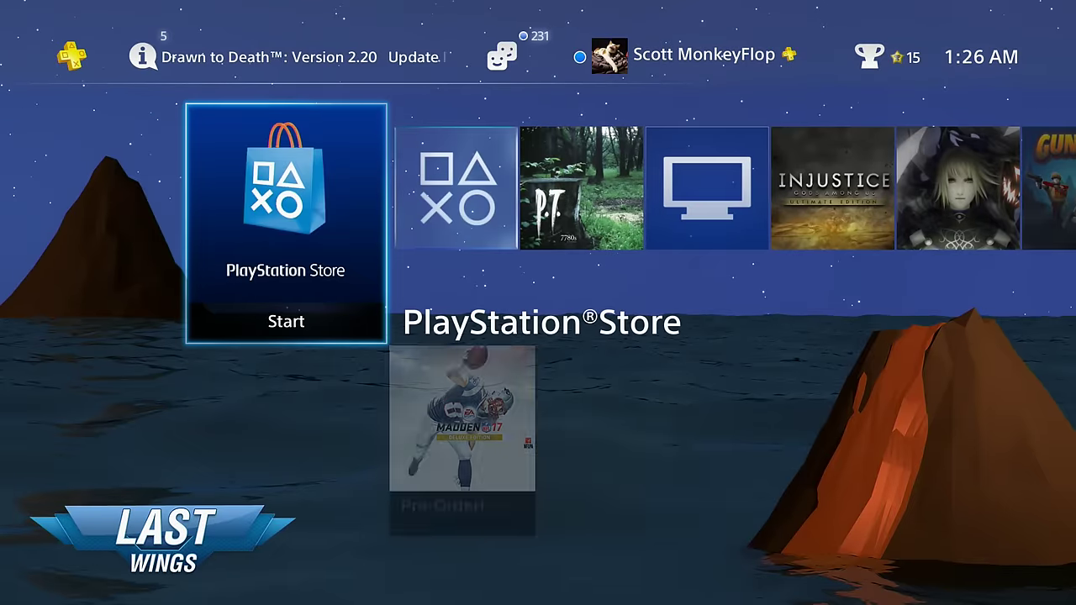
- Go to the Power option in the function area of the home screen
key(Up)
key(Right)
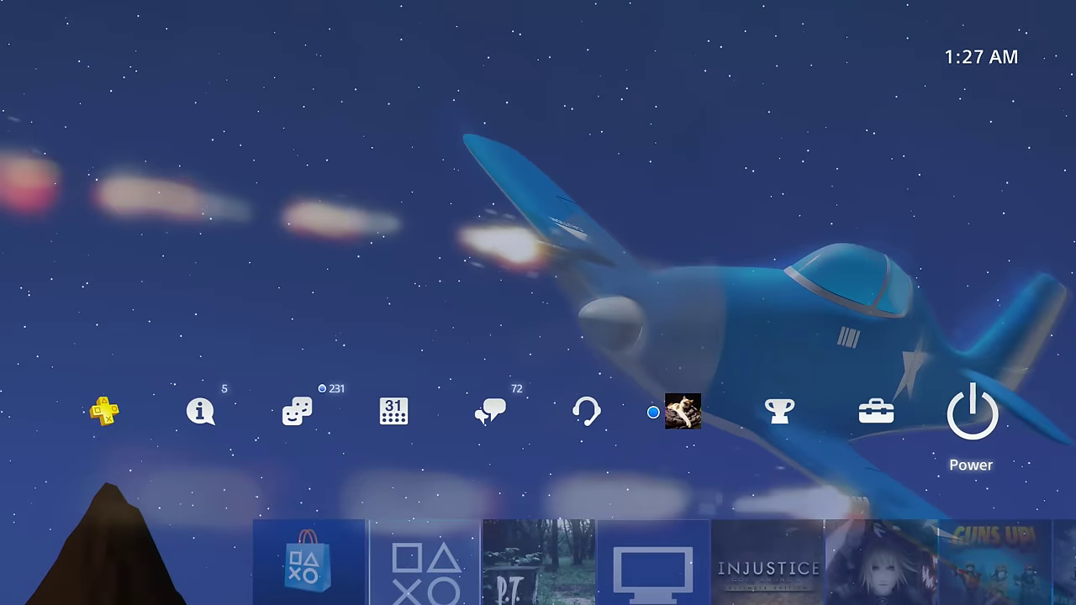